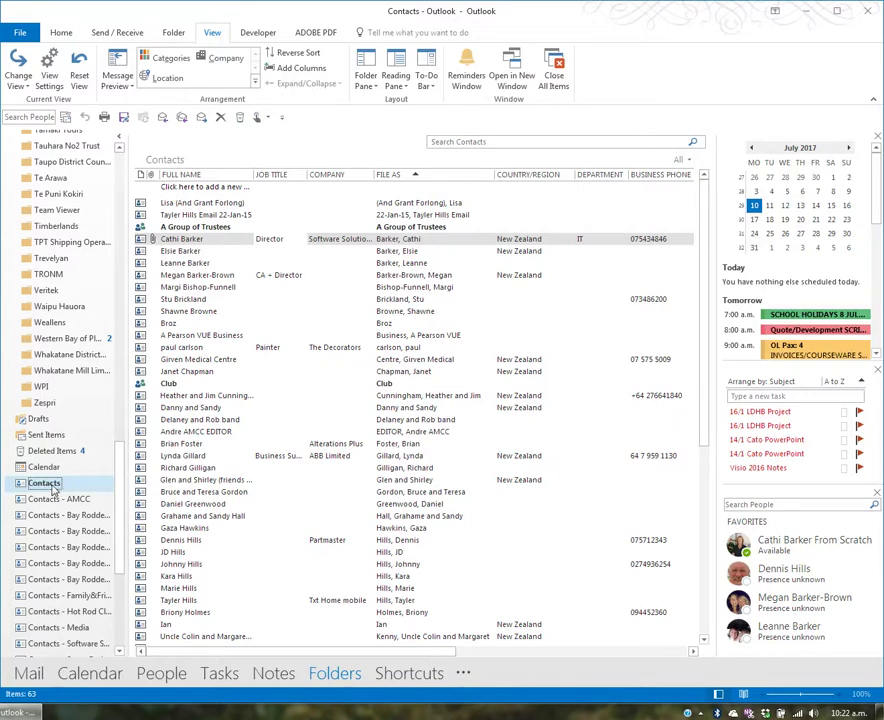
Step: Create a contact folder named "Contacts - Garden Club" directly under the Outlook mailbox
right_click(50, 489)
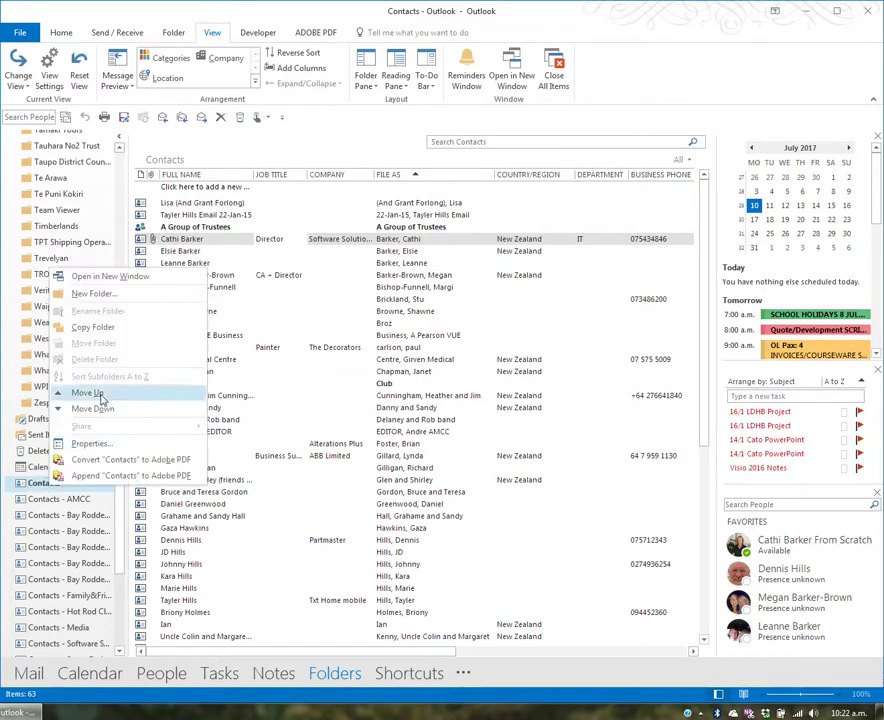
click(94, 294)
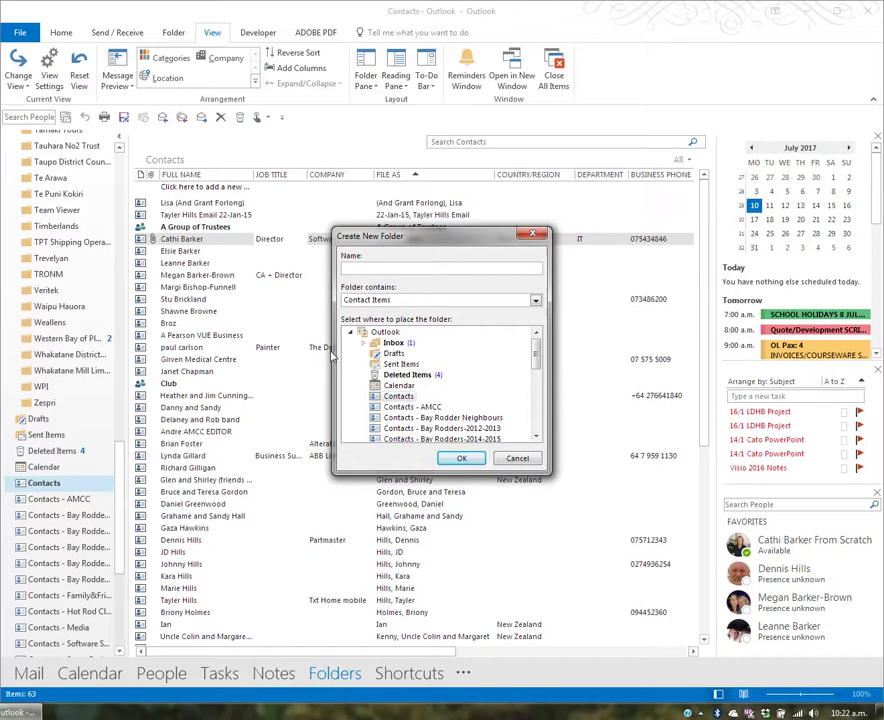
text(Contacts-)
key(BackSpace)
text(Garden Club)
click(400, 397)
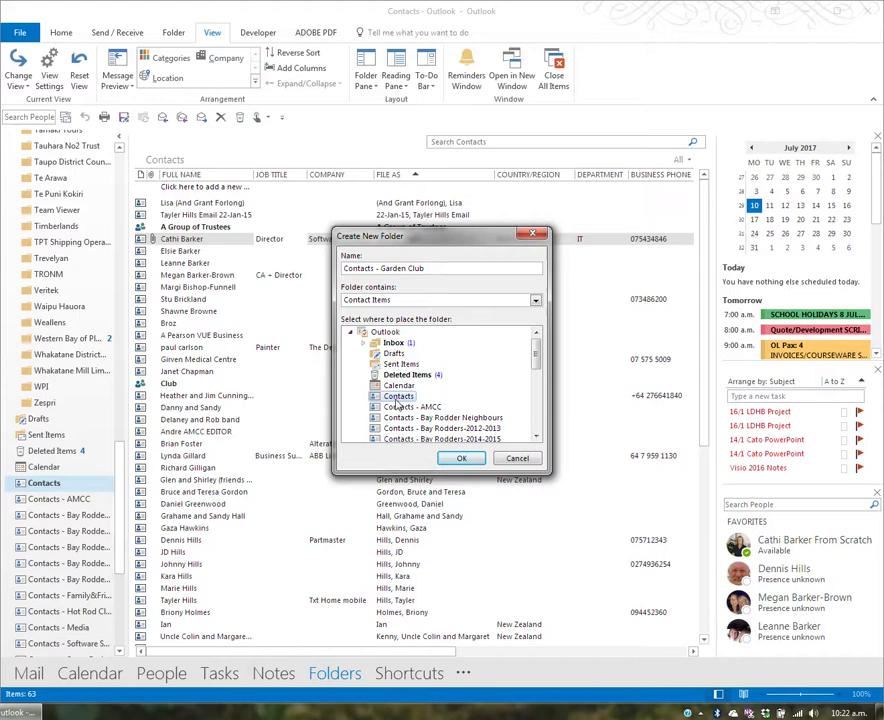
click(398, 332)
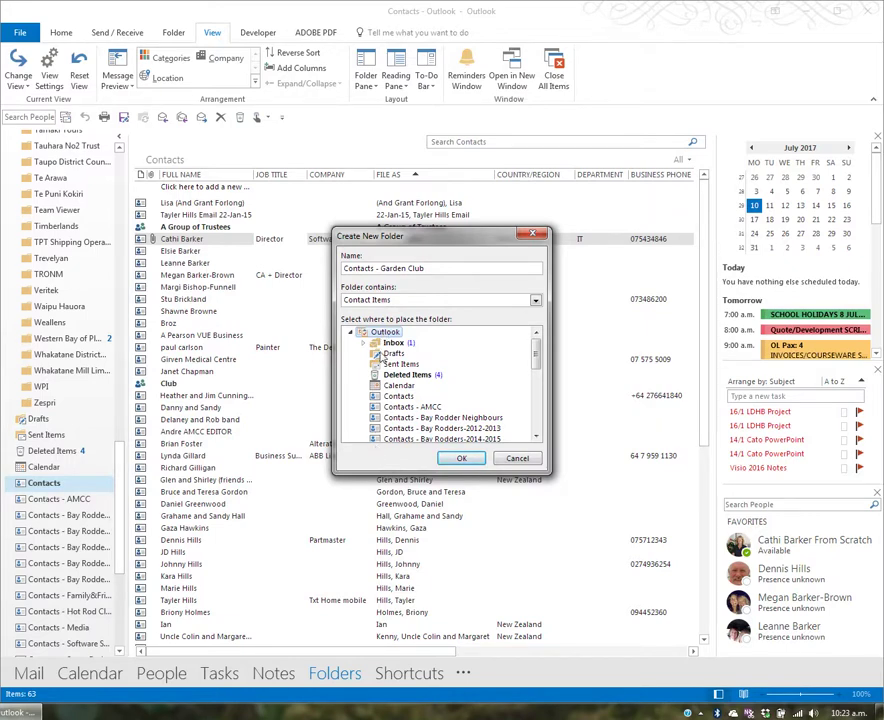
click(462, 459)
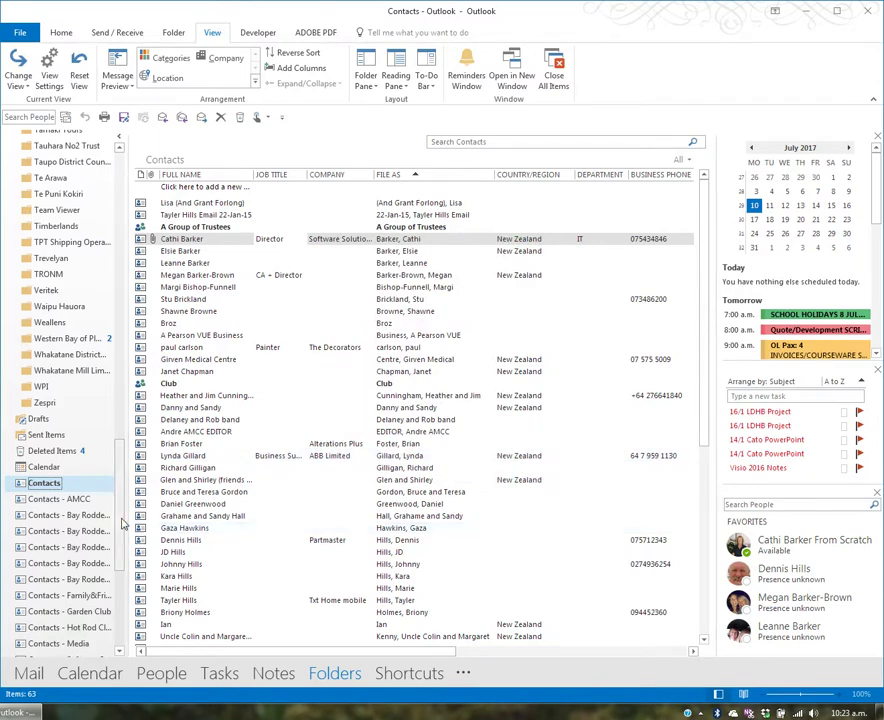
Step: Open the Contacts - Garden Club folder and display it in Business Card view
scroll(124, 540, down, 3)
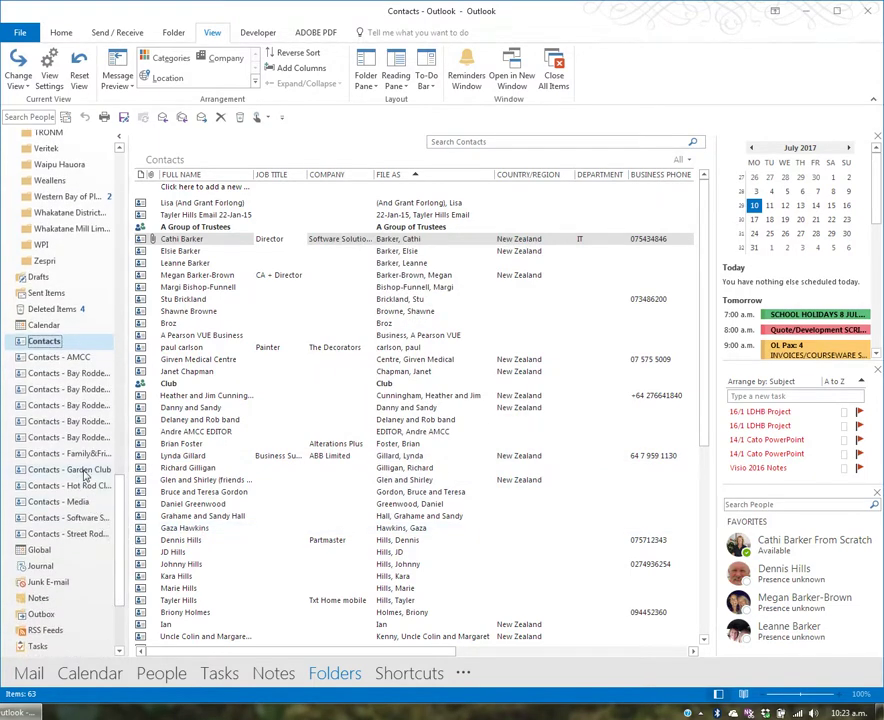
click(84, 472)
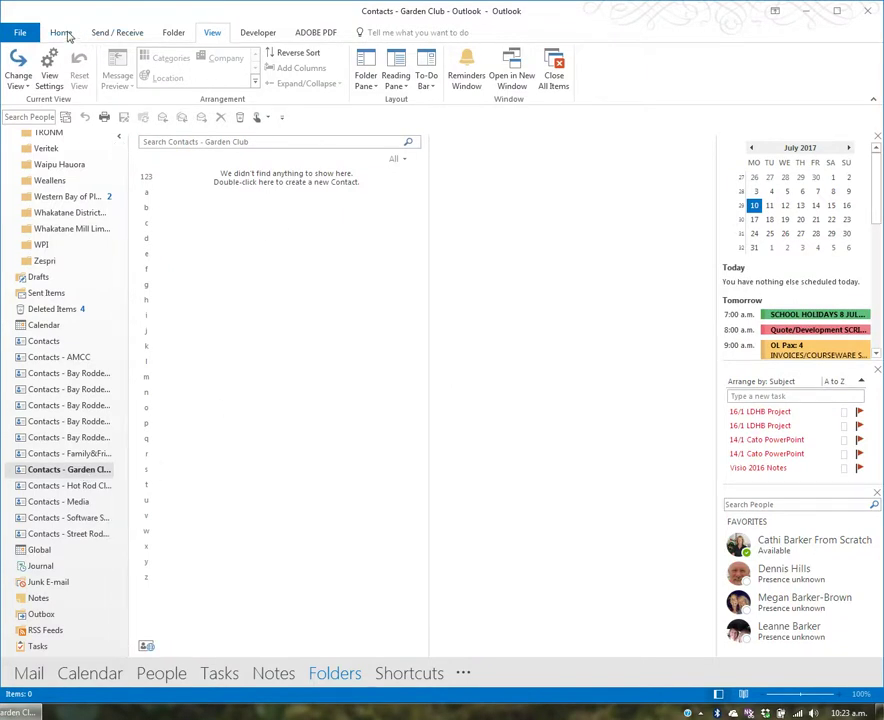
click(60, 32)
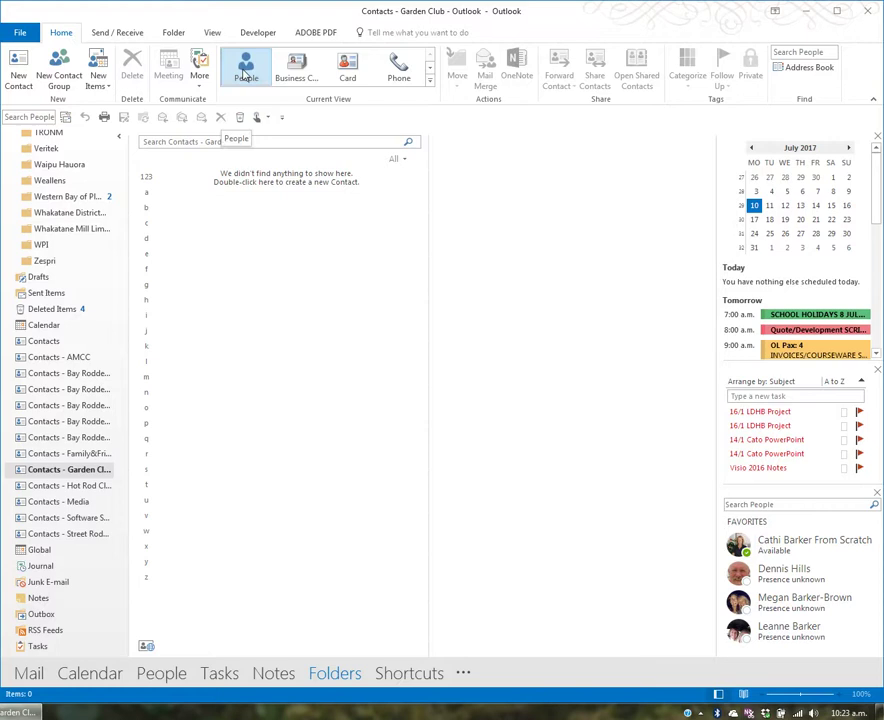
click(296, 76)
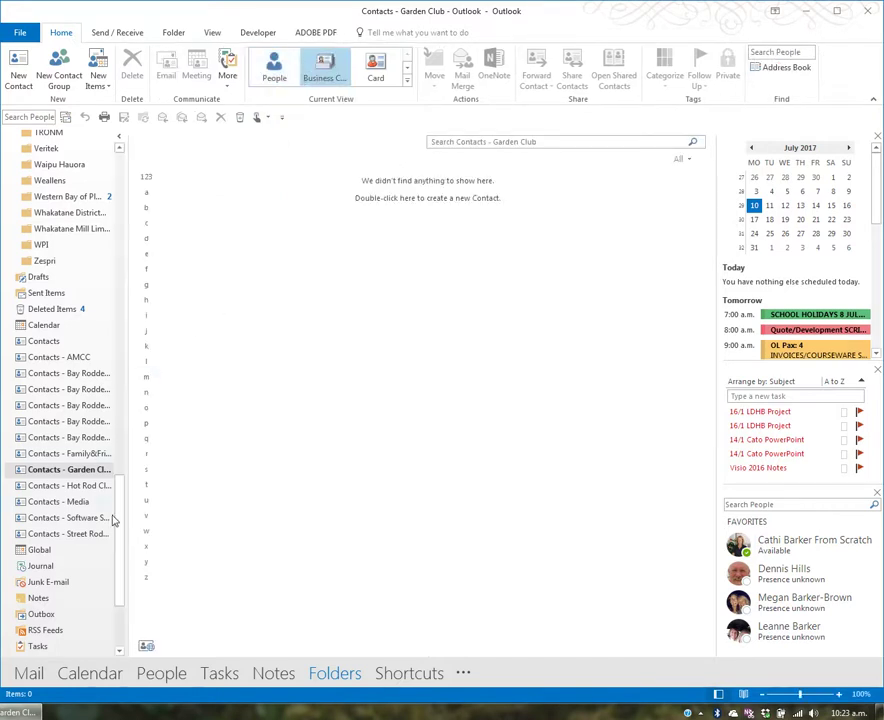
Step: Create and save a contact in Contacts - Garden Club from the Tauranga Quality Upholstery invoice e-mail's sender, then open that folder
drag(121, 590, 164, 228)
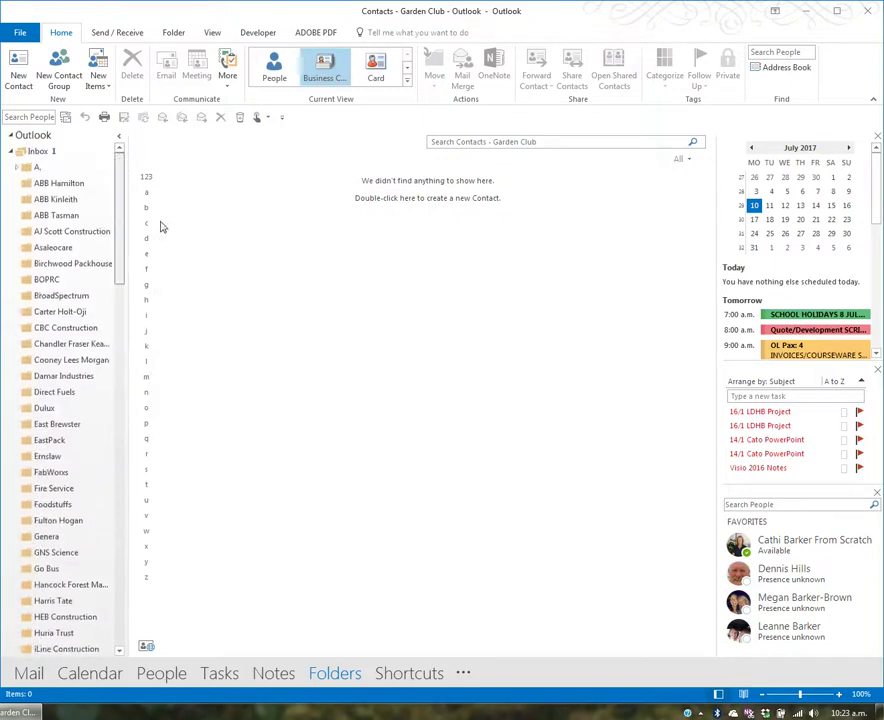
click(45, 164)
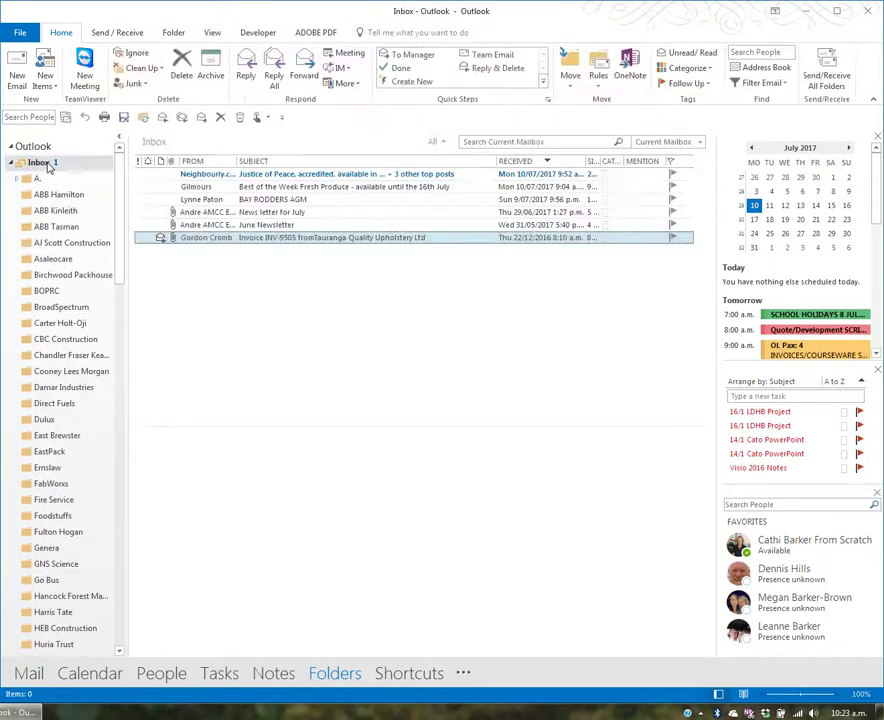
drag(122, 207, 153, 500)
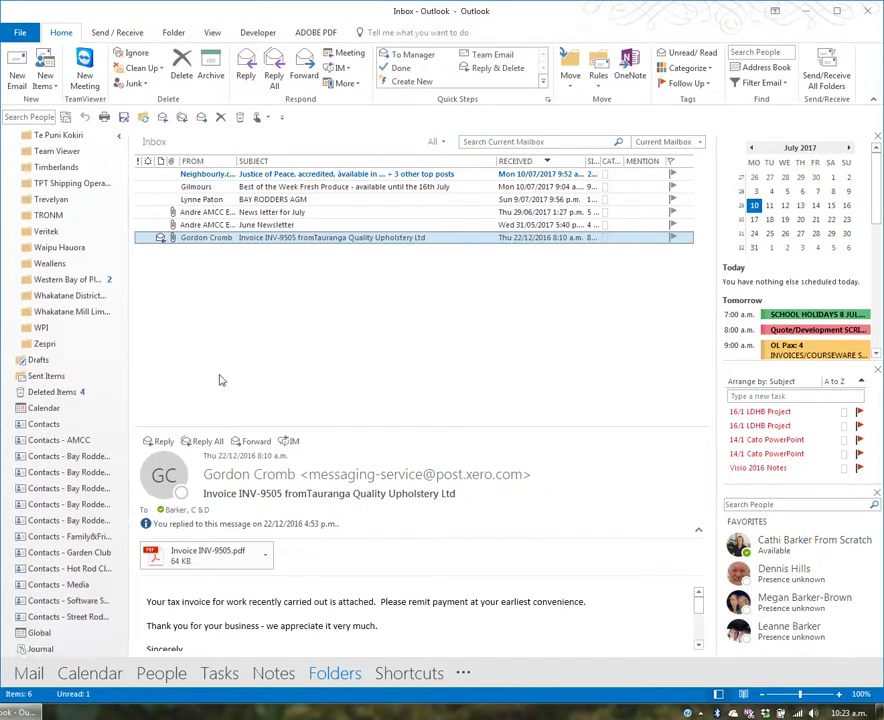
drag(241, 233, 87, 557)
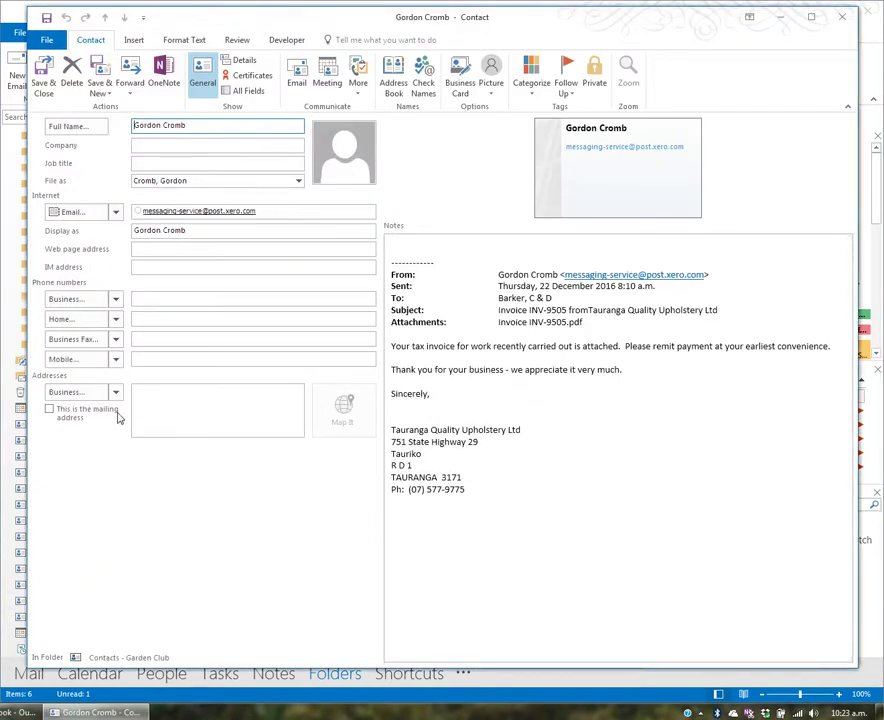
click(43, 80)
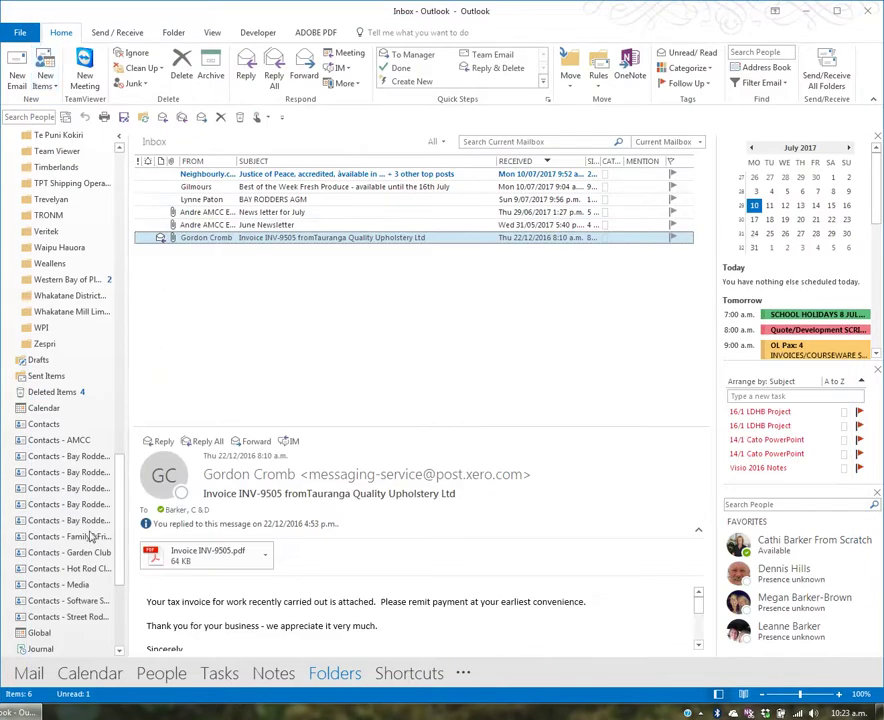
click(85, 553)
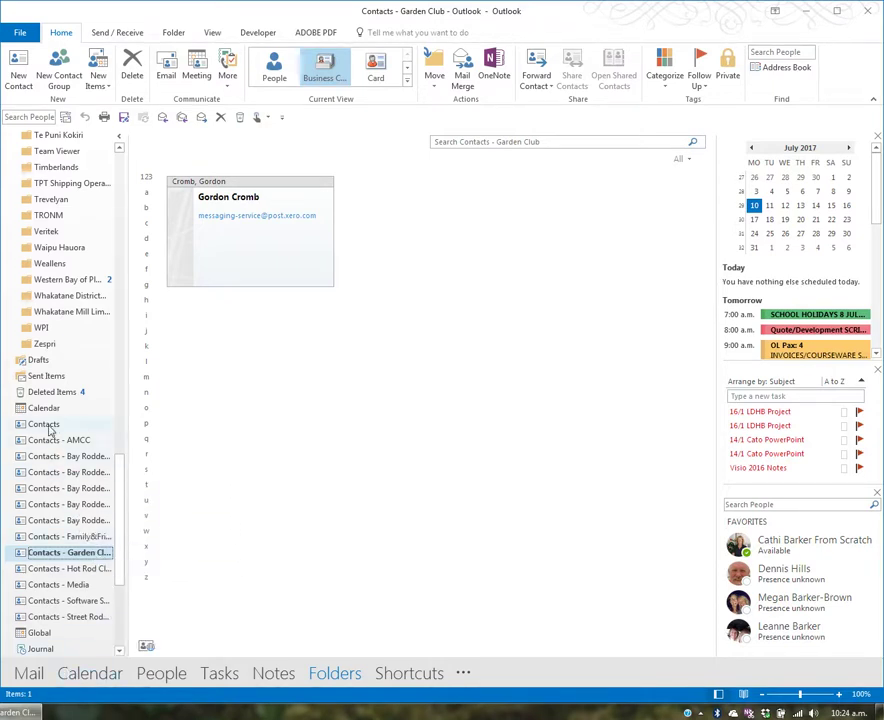
Step: Move the contact with the photo from Contacts - Family&Friends to Contacts - Garden Club and open the Garden Club folder
click(85, 538)
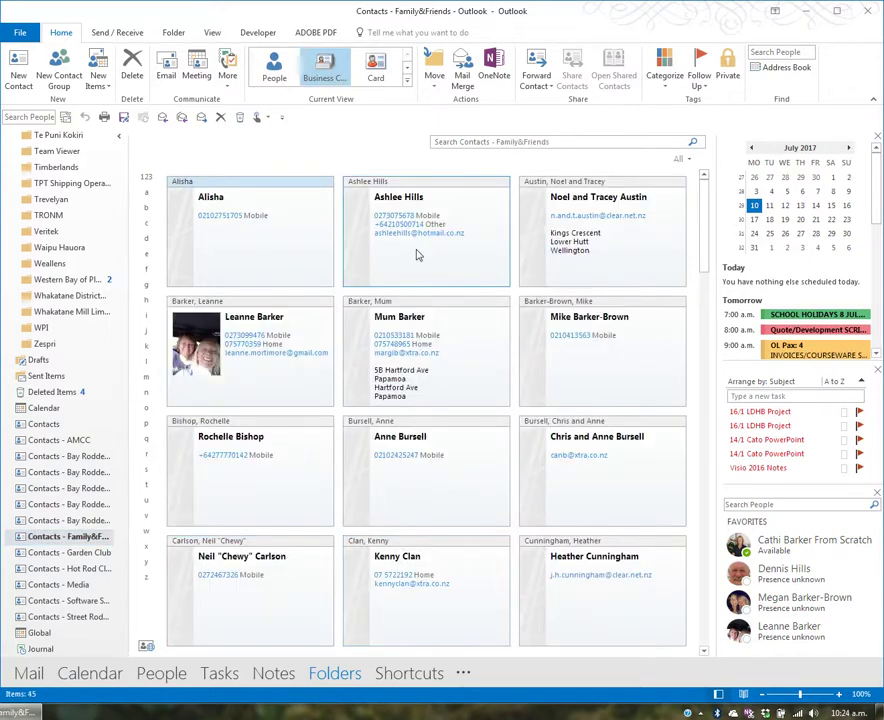
click(252, 308)
drag(247, 376, 90, 563)
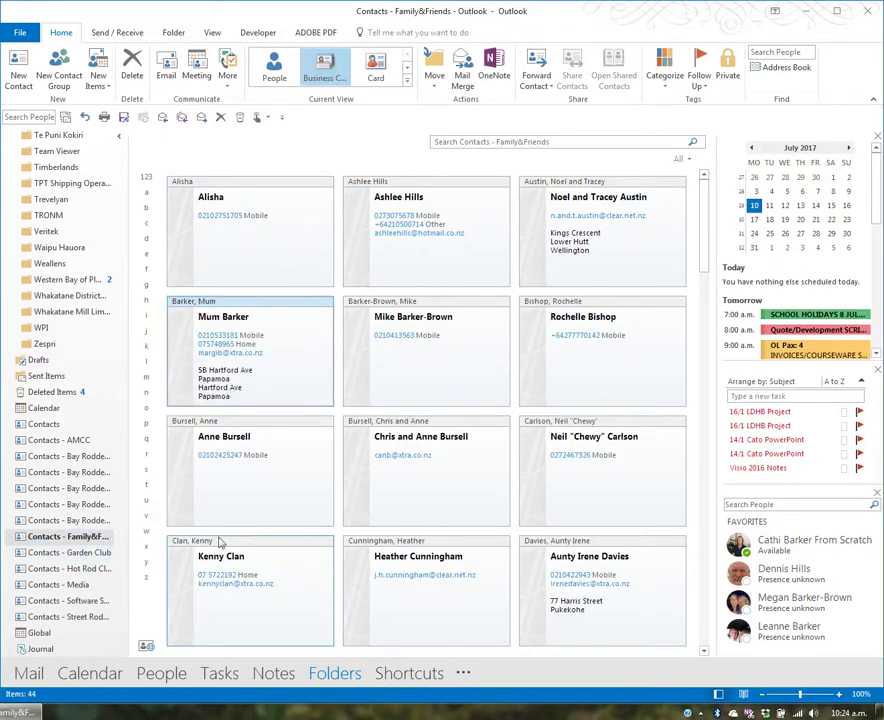
click(100, 553)
click(388, 285)
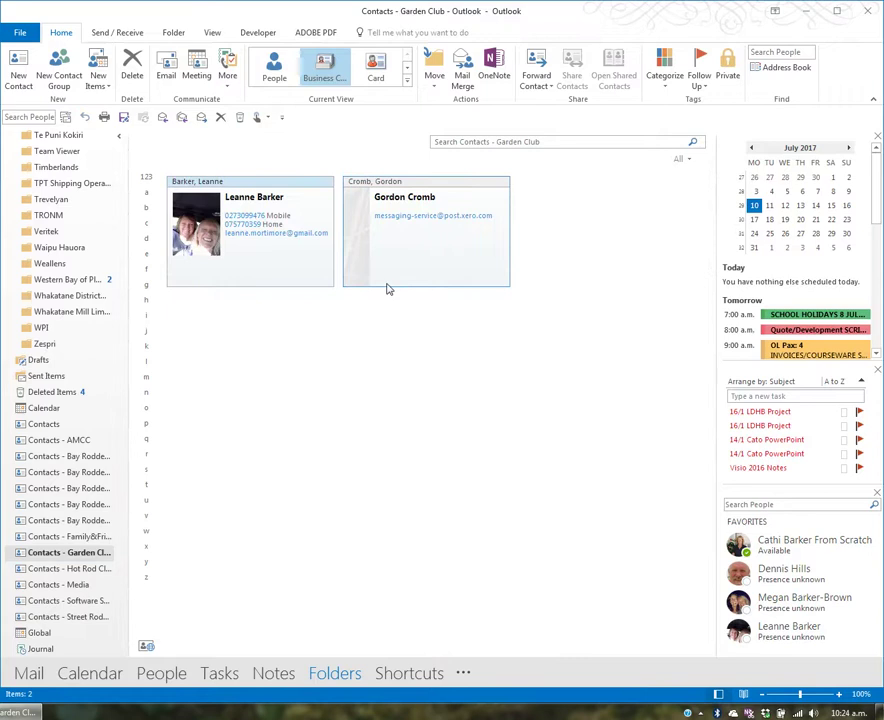
Step: Move the contact with the photo back to Contacts - Family&Friends and open that folder
click(280, 194)
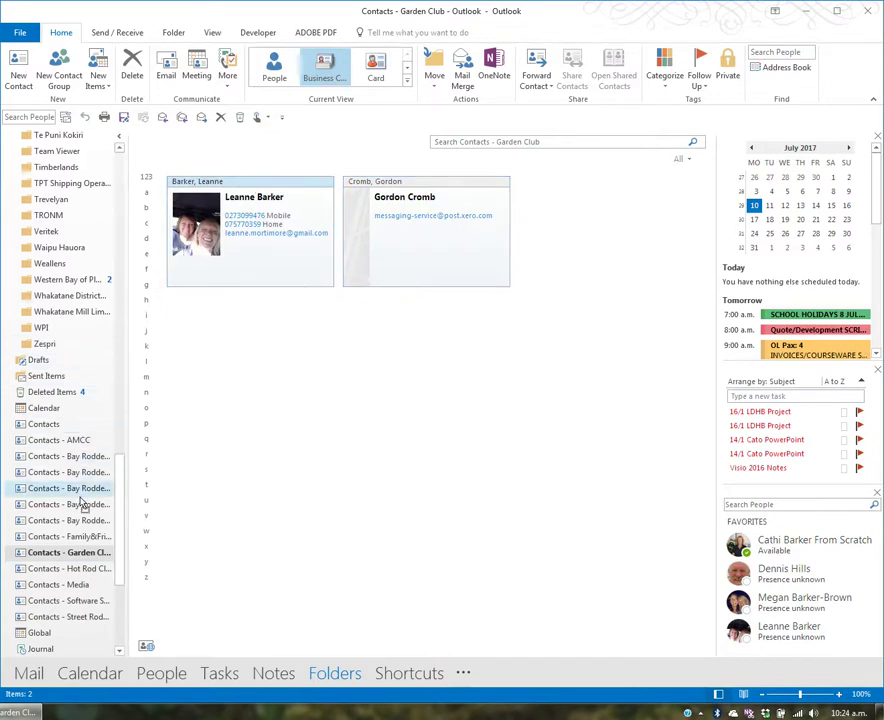
drag(85, 540, 105, 544)
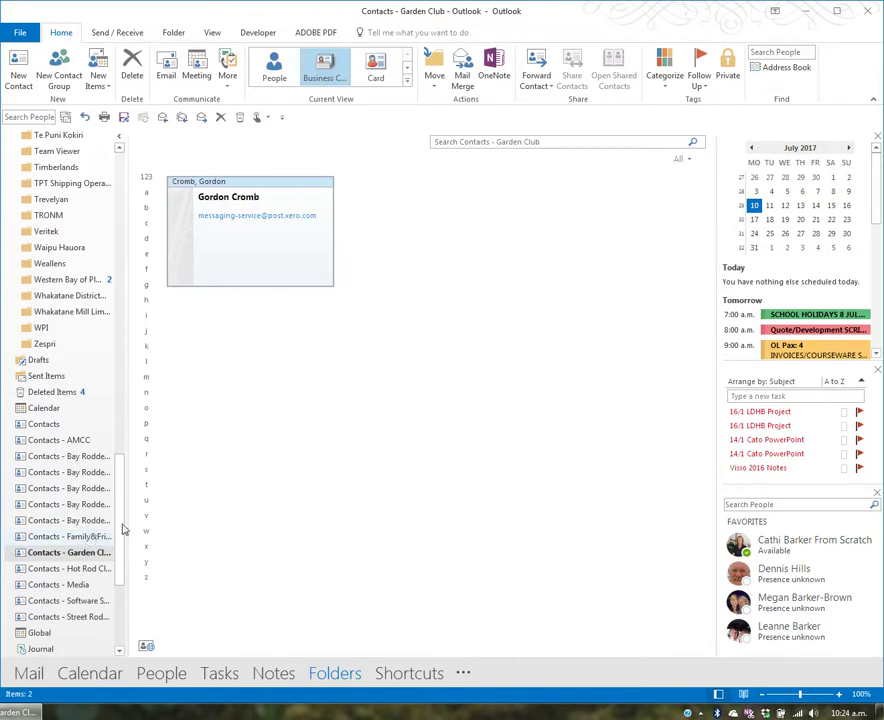
click(104, 541)
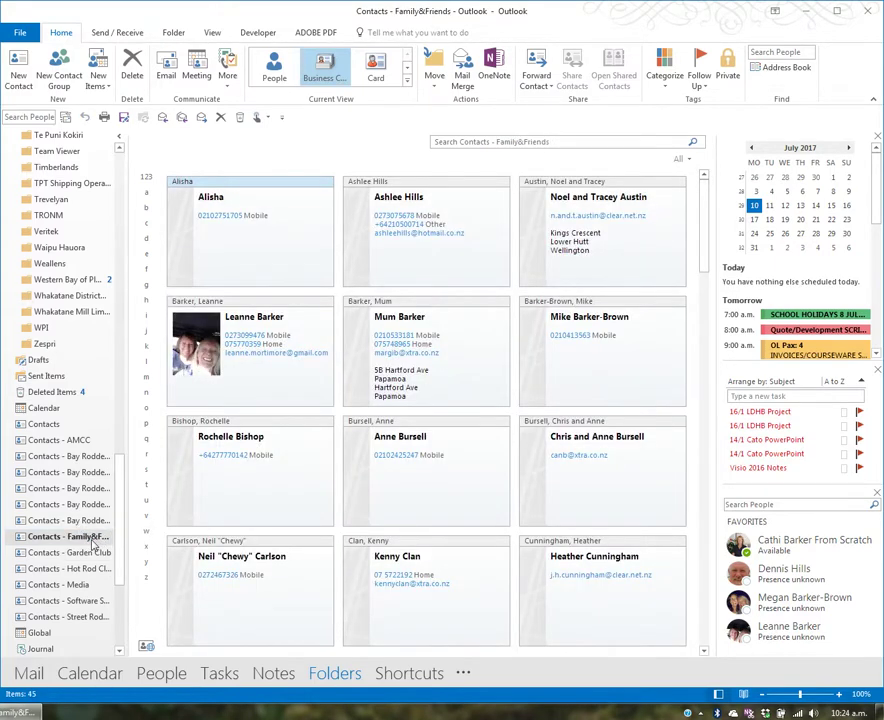
Step: Copy the contact with the photo from Contacts - Family&Friends into Contacts - Garden Club and open the Garden Club folder
right_click(263, 305)
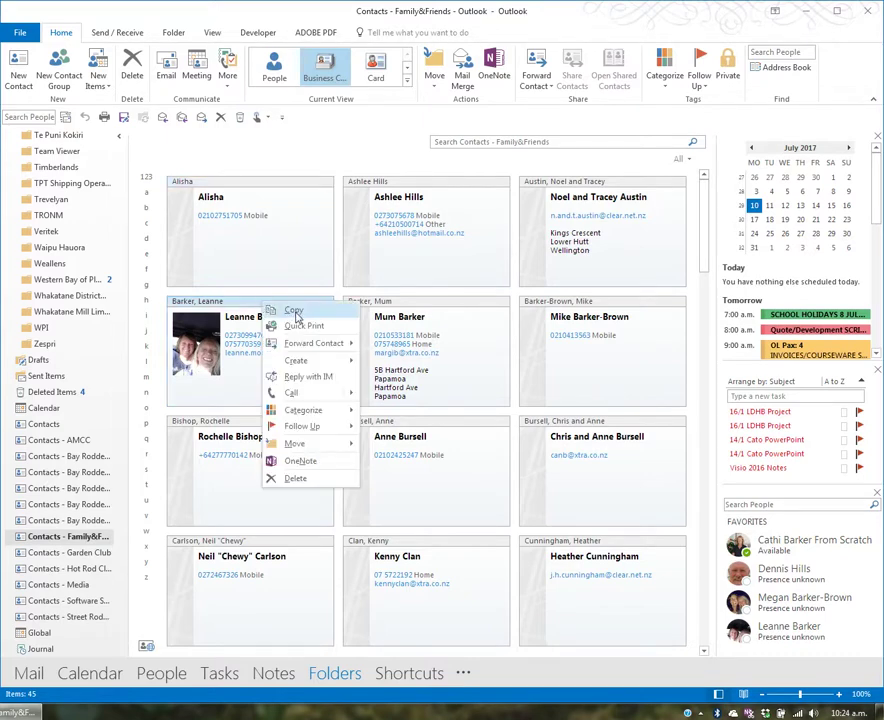
click(243, 309)
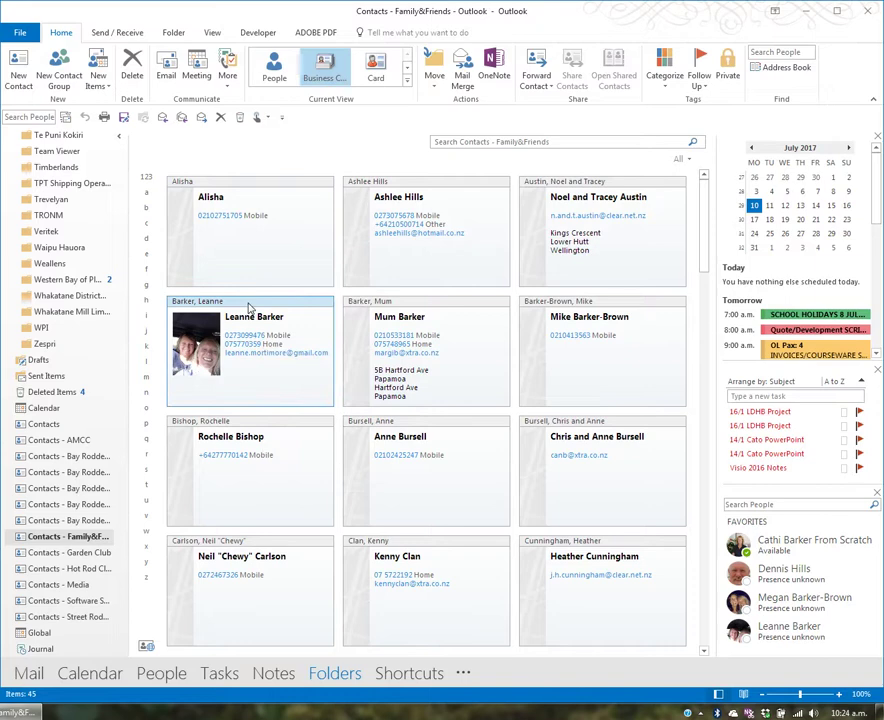
drag(248, 305, 87, 555)
click(88, 553)
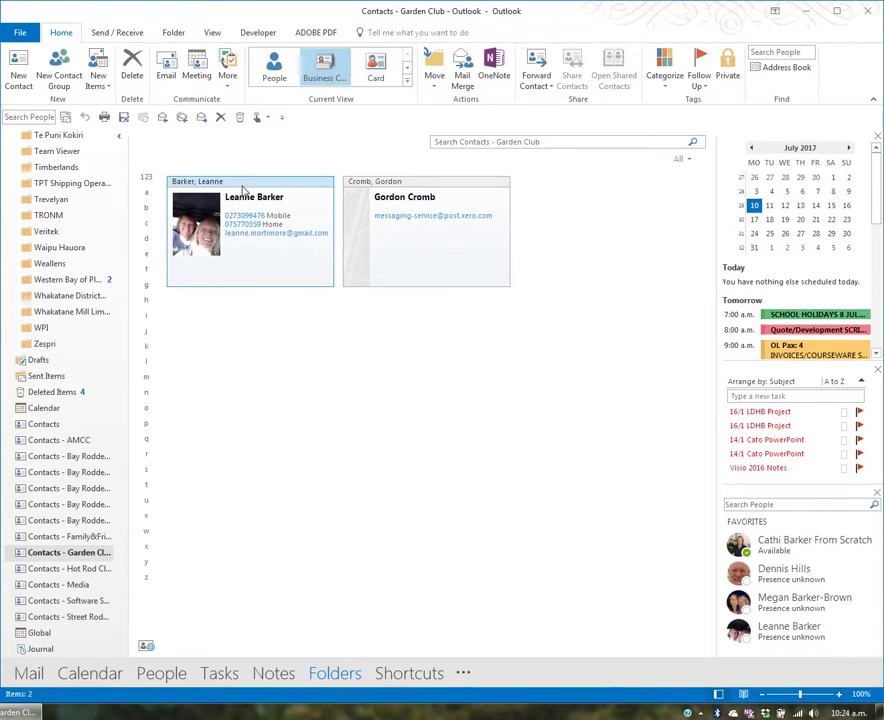
Step: Delete the copied contact with the photo from the Contacts - Garden Club folder
right_click(241, 190)
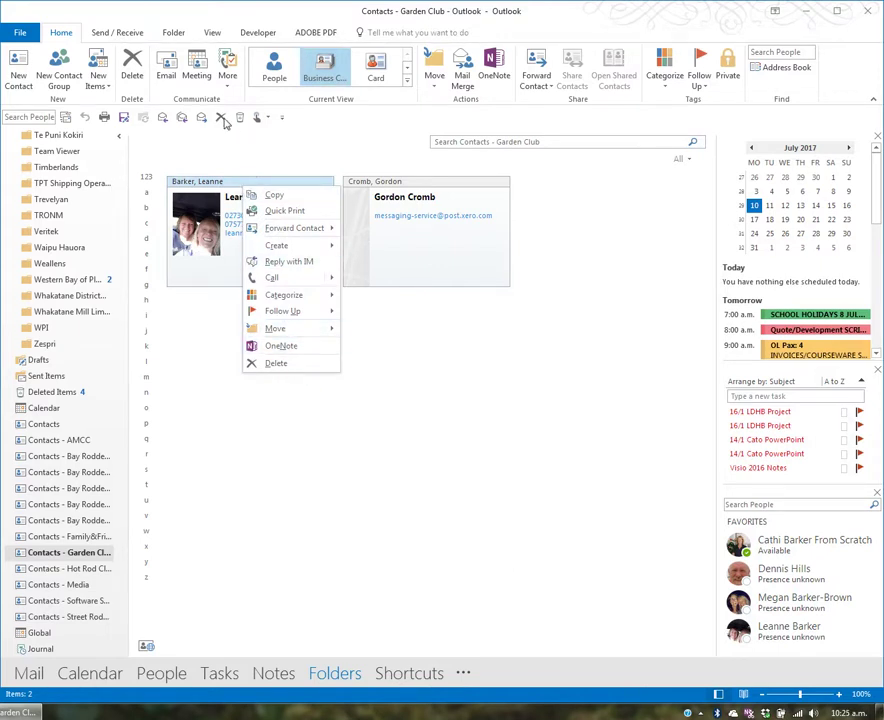
click(276, 364)
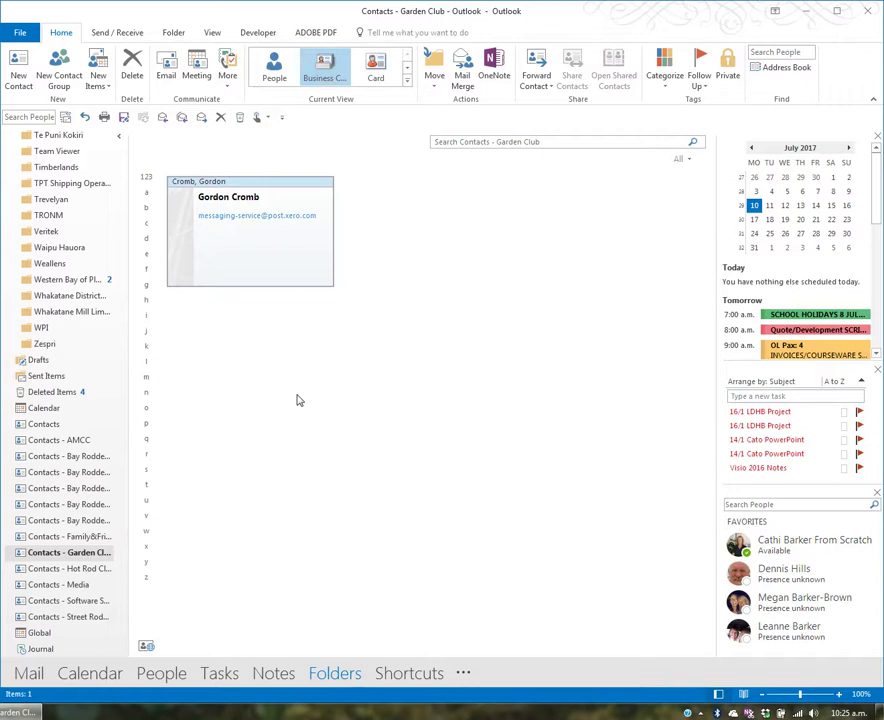
click(174, 34)
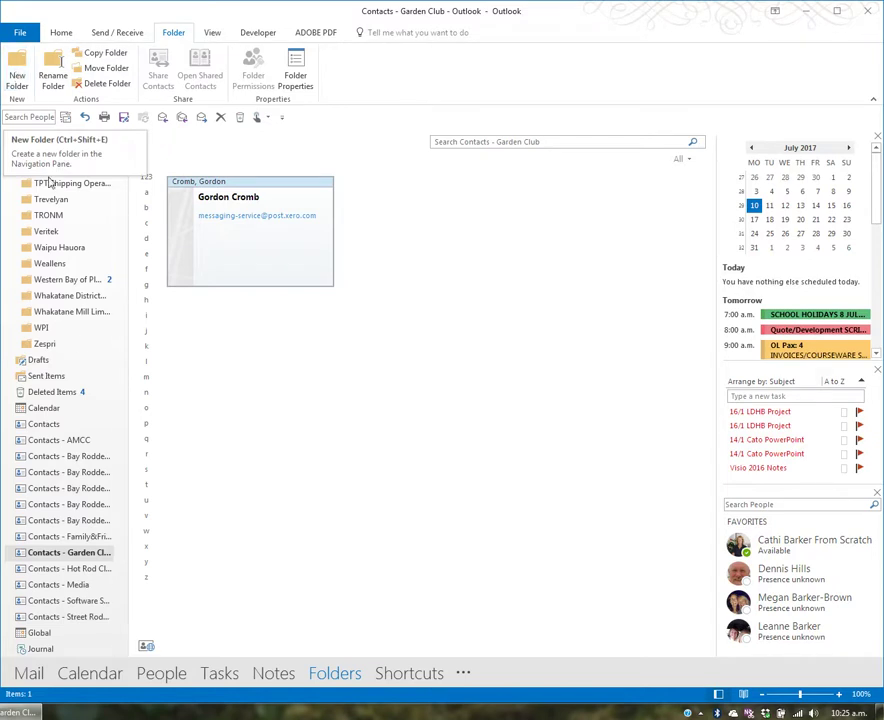
right_click(80, 561)
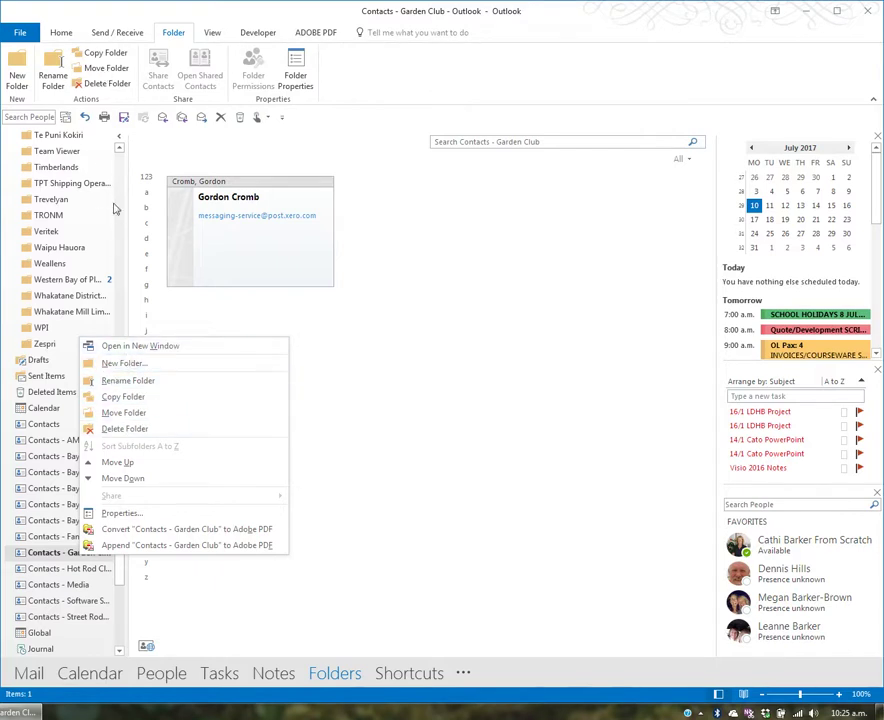
click(445, 470)
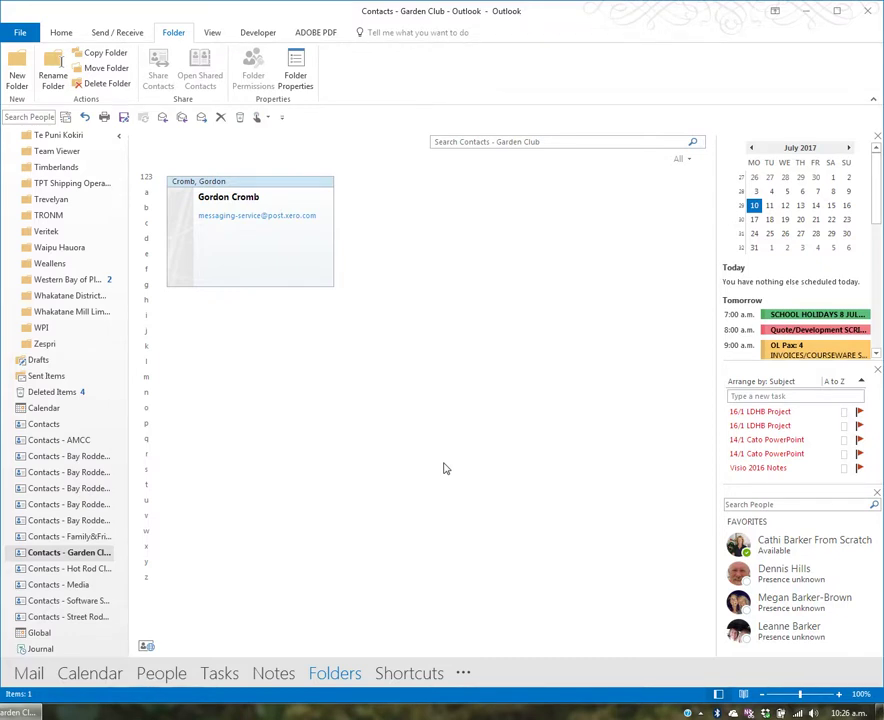
Step: Search the main Contacts folder for a contact by first name, then clear the search
click(58, 423)
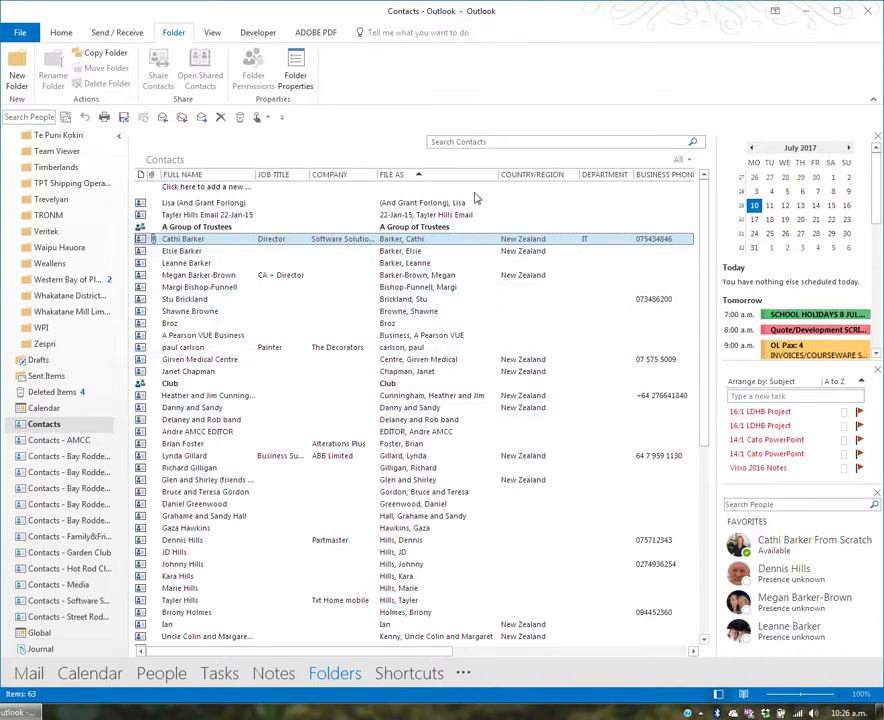
click(442, 142)
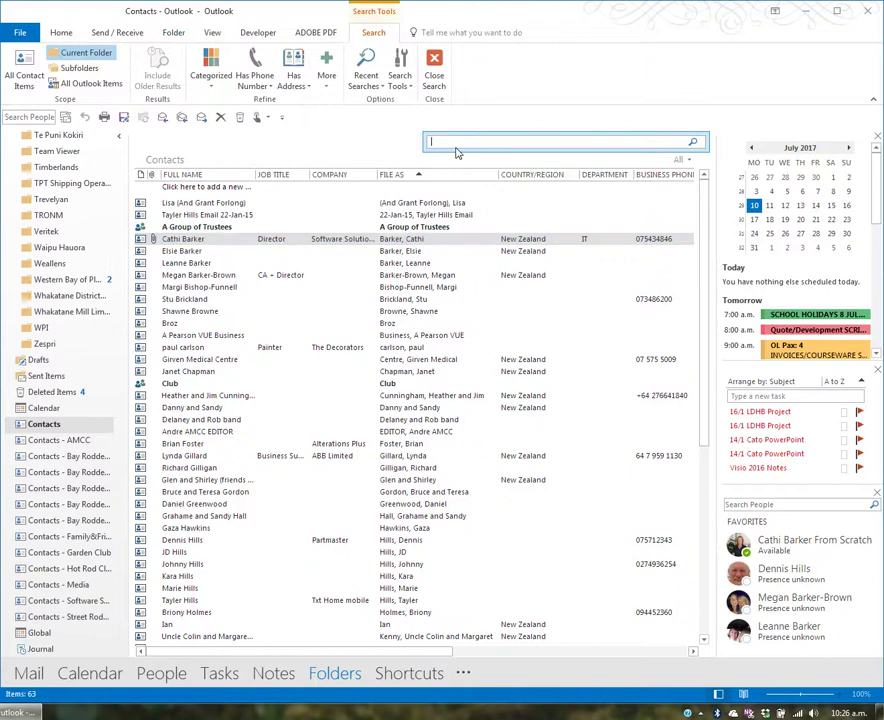
text(cathi)
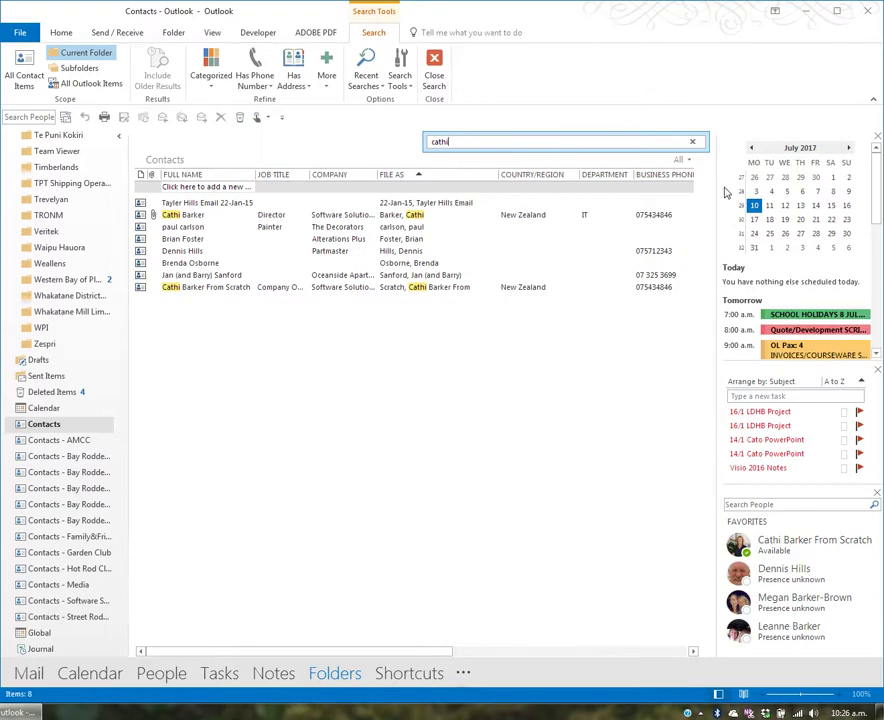
click(693, 142)
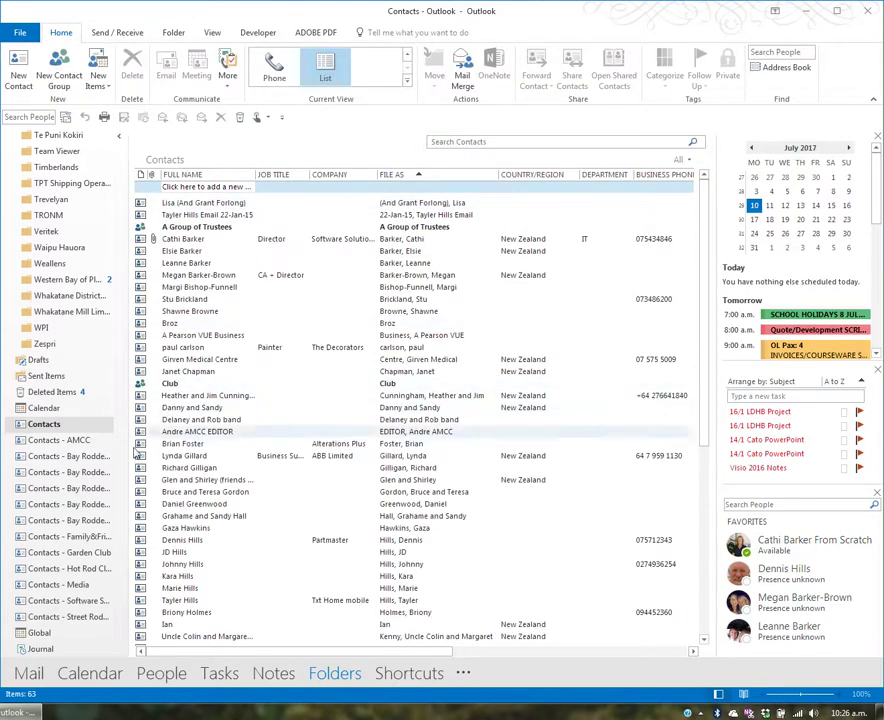
Step: Return to the Inbox folder
drag(119, 590, 125, 110)
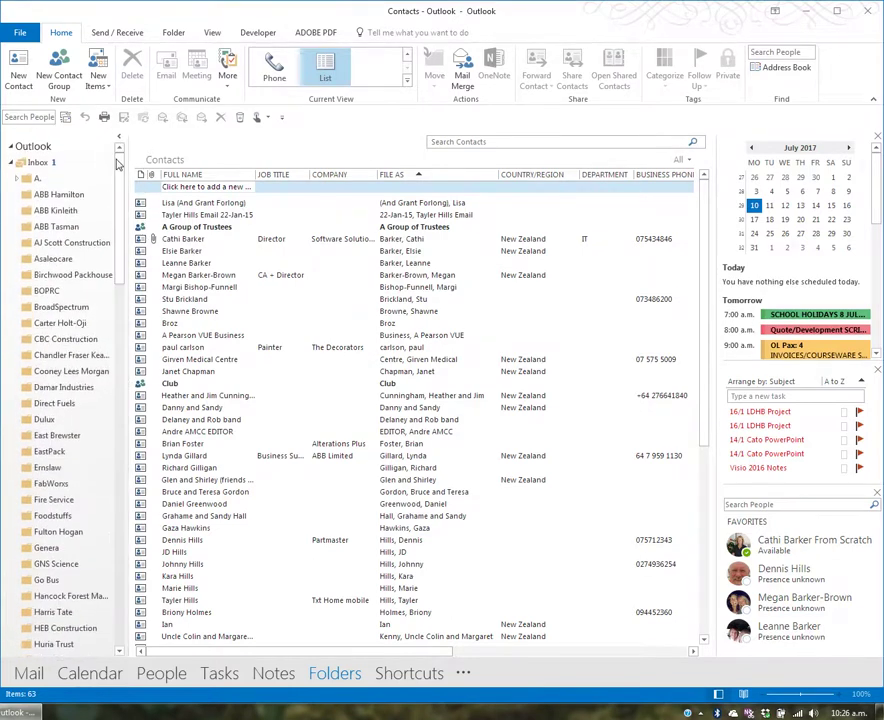
click(40, 162)
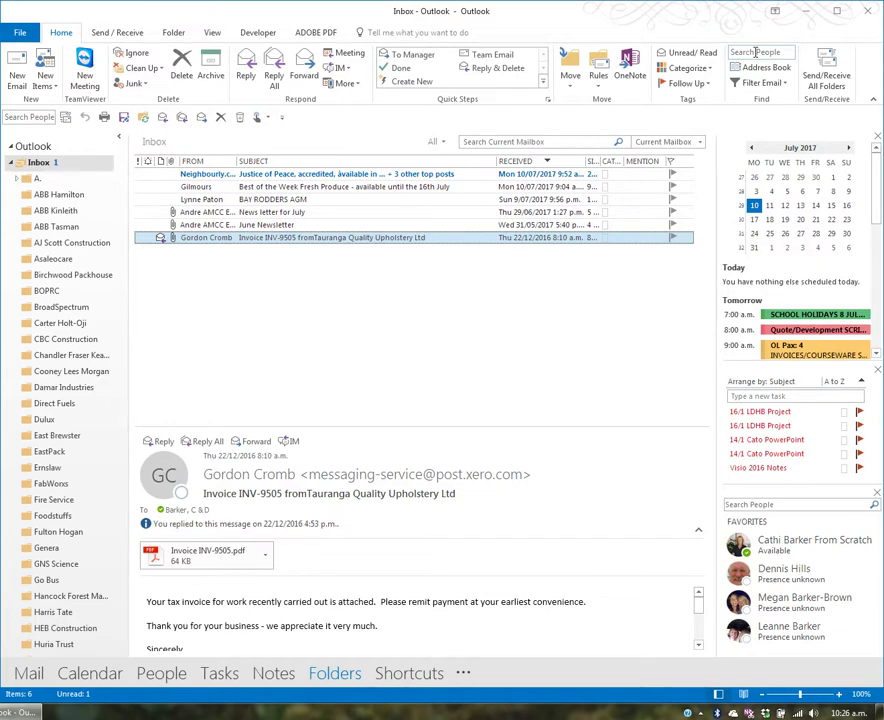
Step: Search people from the Inbox for a contact by first name, view the first match's contact card, and close it
click(756, 52)
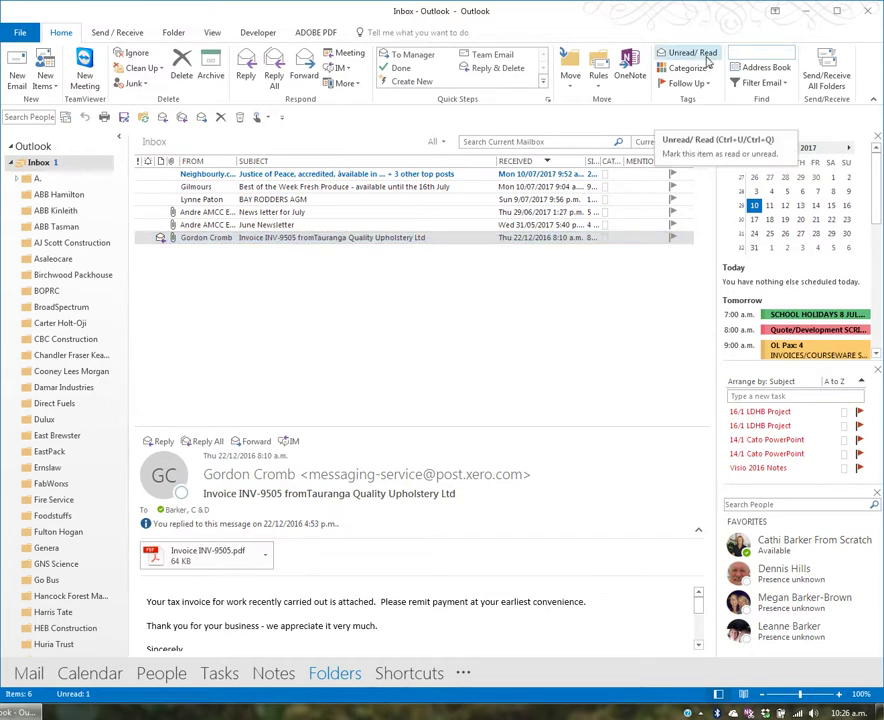
text(cathi)
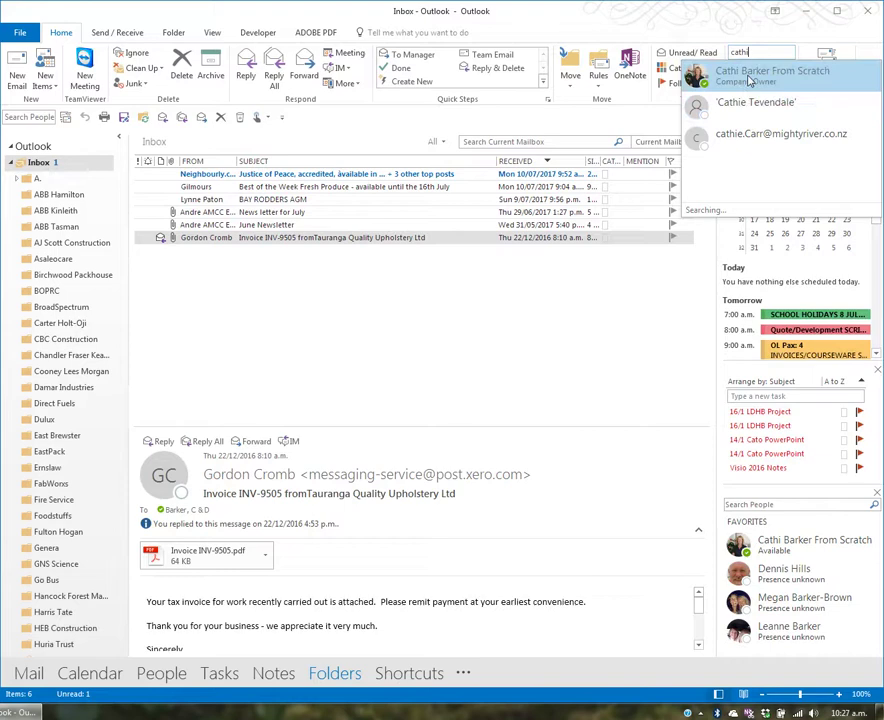
click(750, 77)
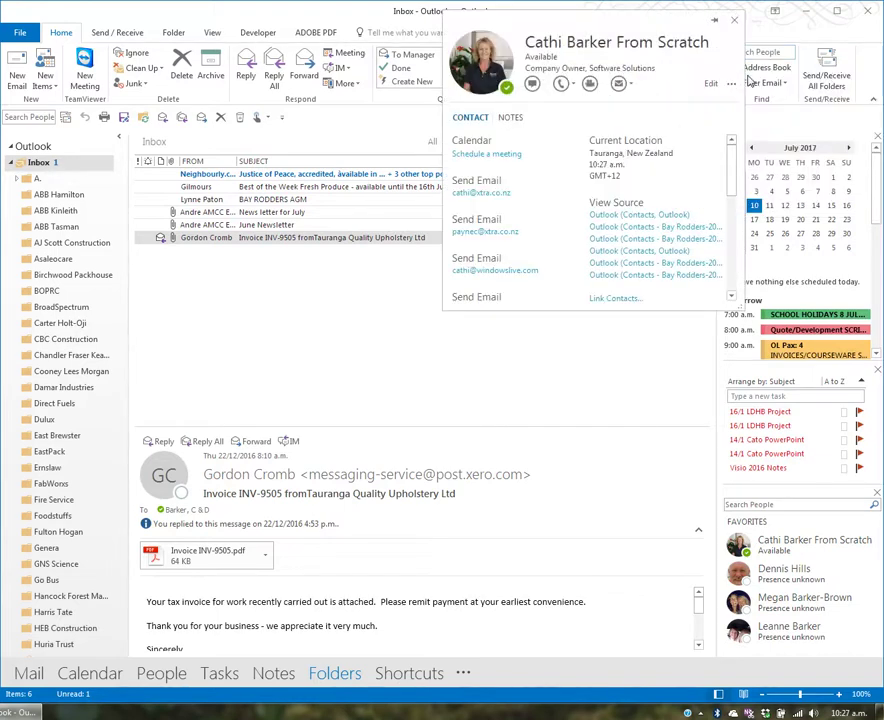
click(735, 19)
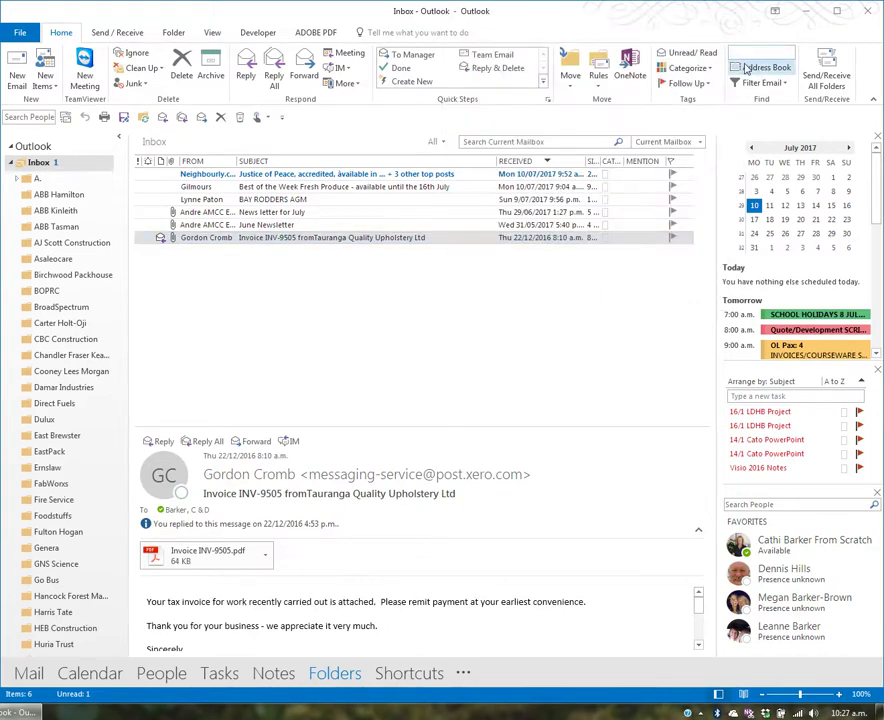
Step: Search people for the partial name "th", look through the matches, and dismiss the search
click(755, 54)
text(th)
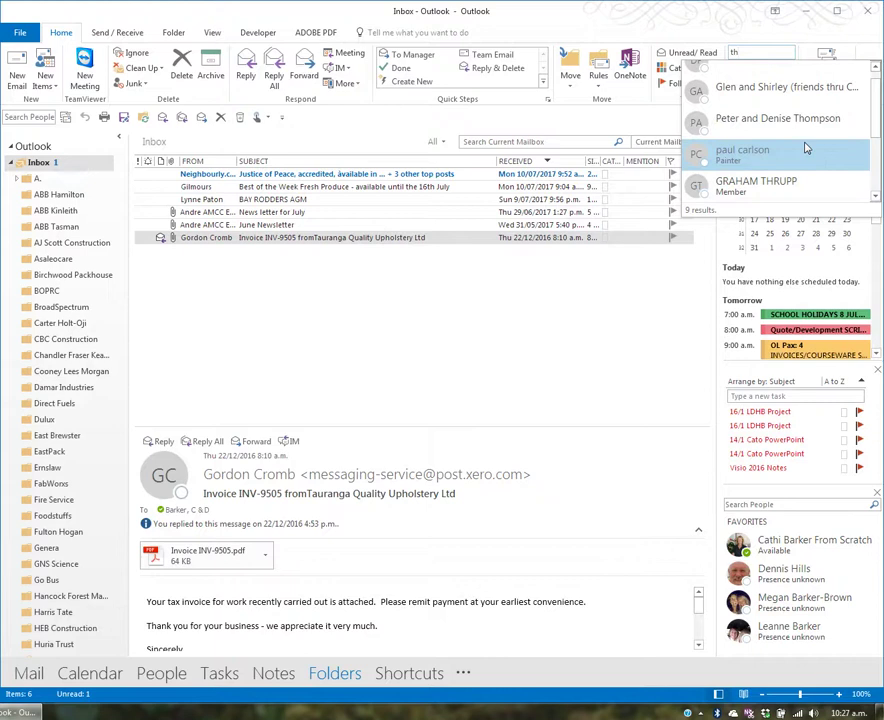
scroll(780, 125, down, 2)
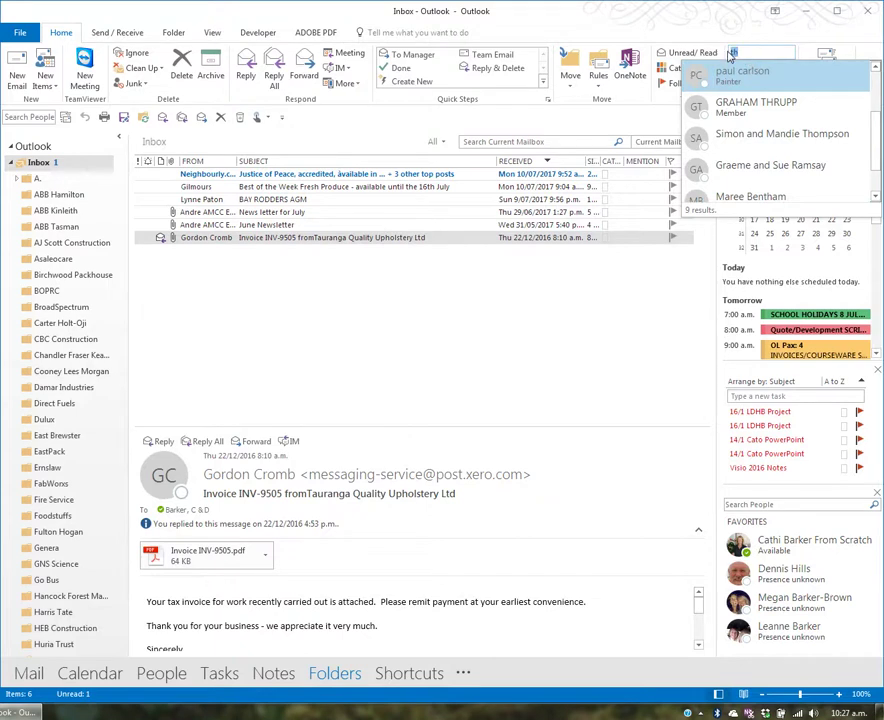
click(779, 87)
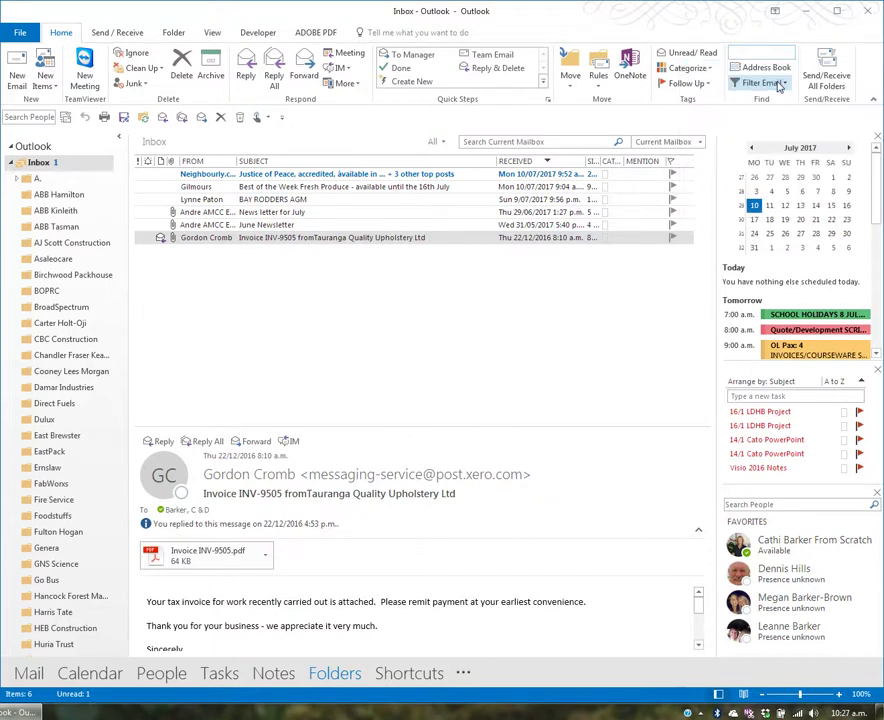
click(506, 310)
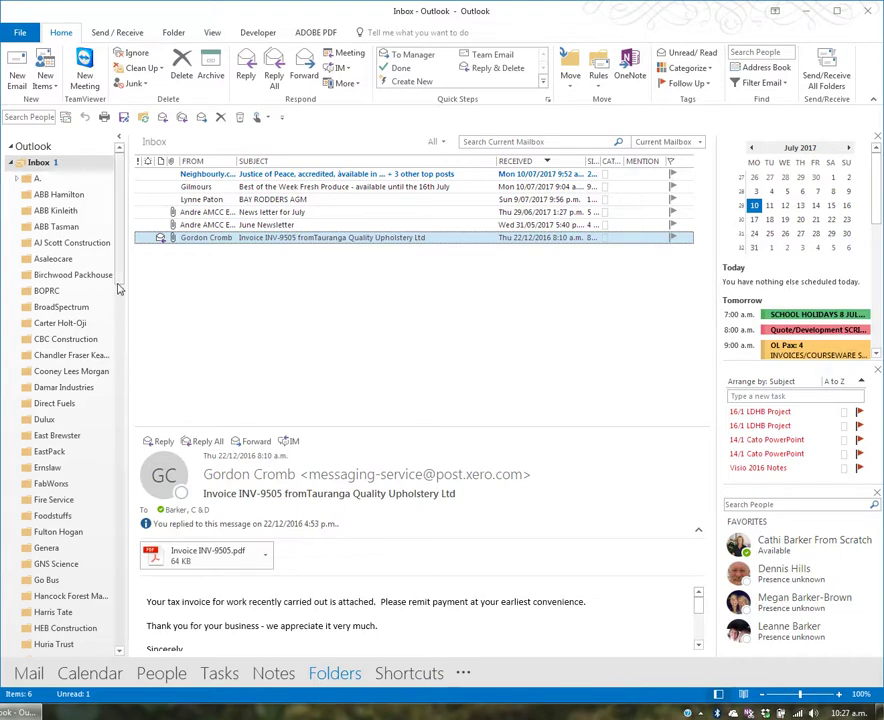
Step: Open the main Contacts folder and bring up all color categories for the contact with the Director job title
drag(119, 288, 127, 599)
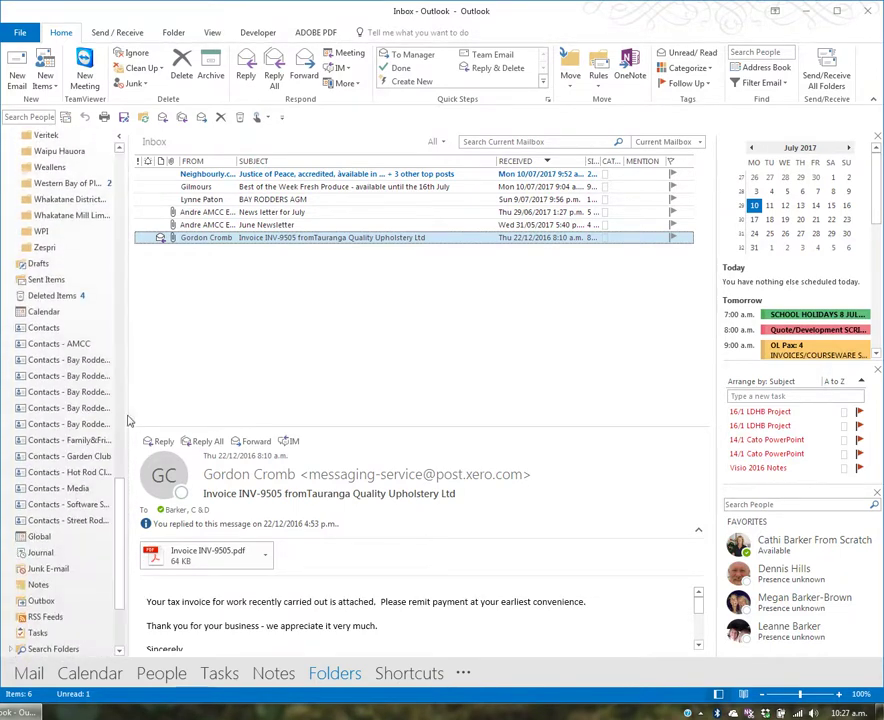
click(54, 333)
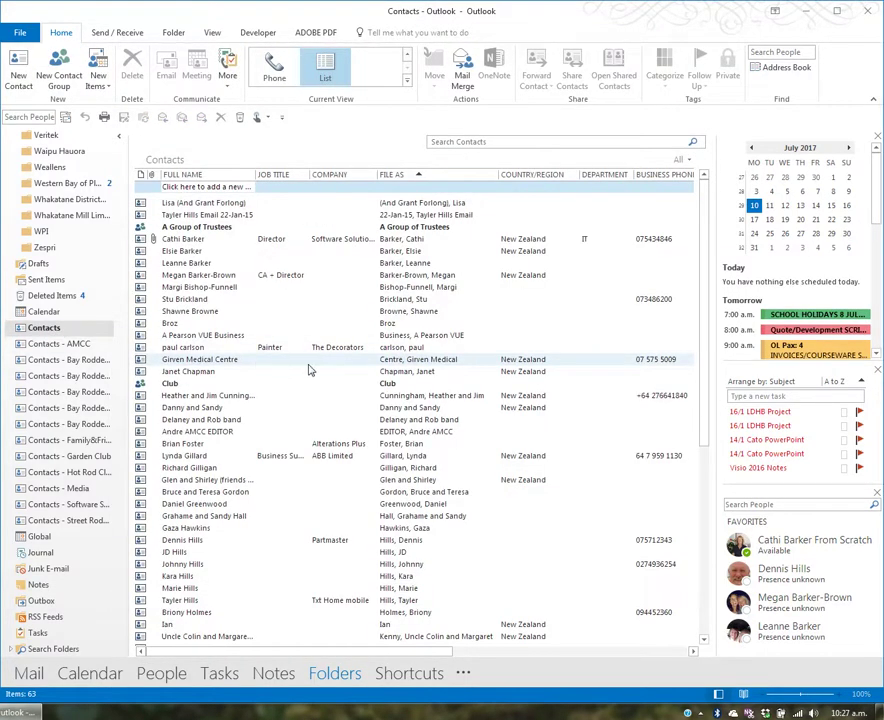
click(198, 240)
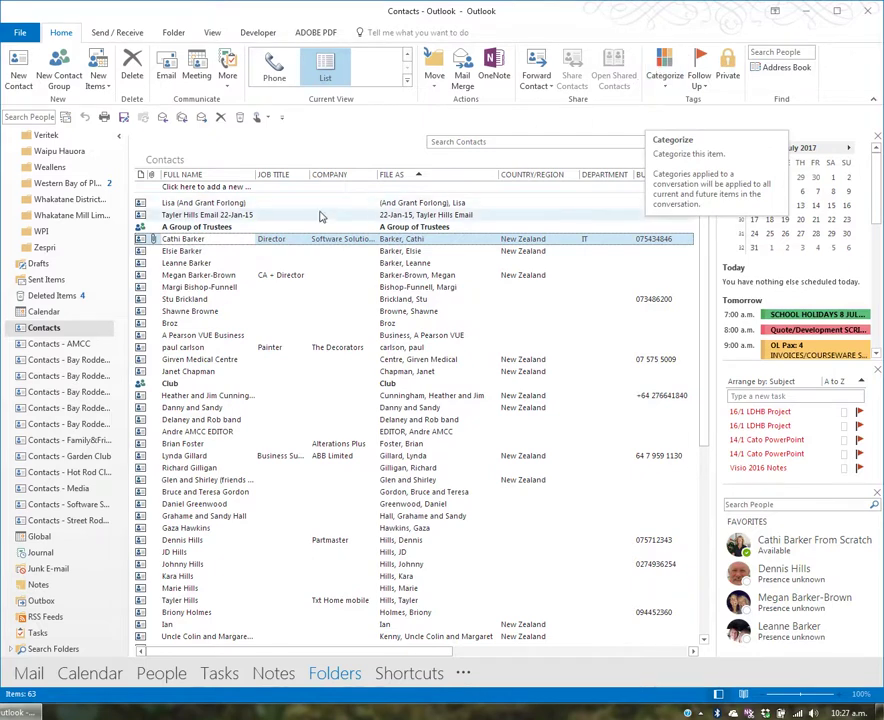
right_click(224, 240)
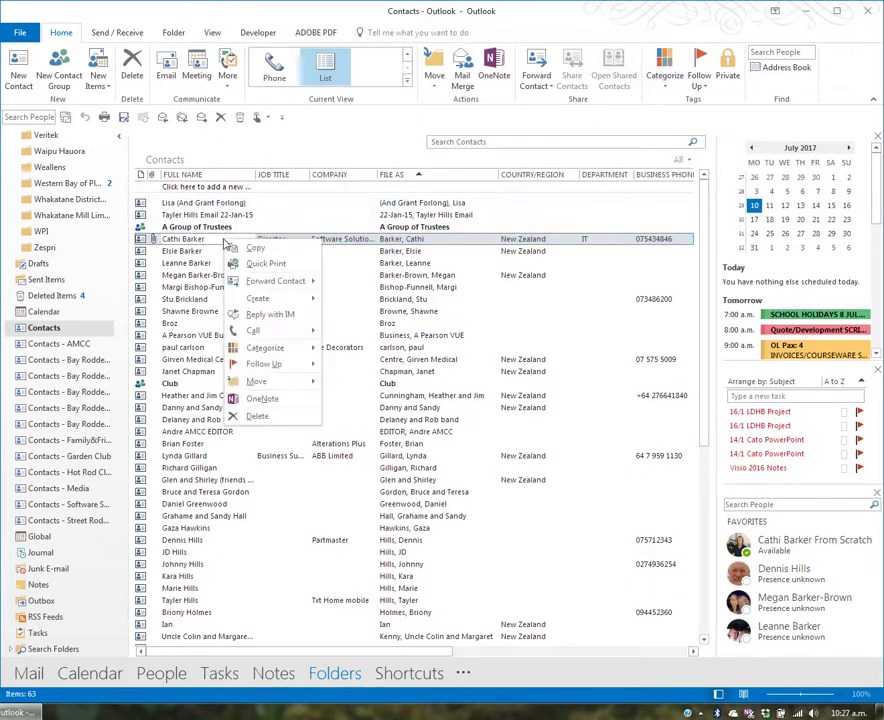
mouse_move(277, 352)
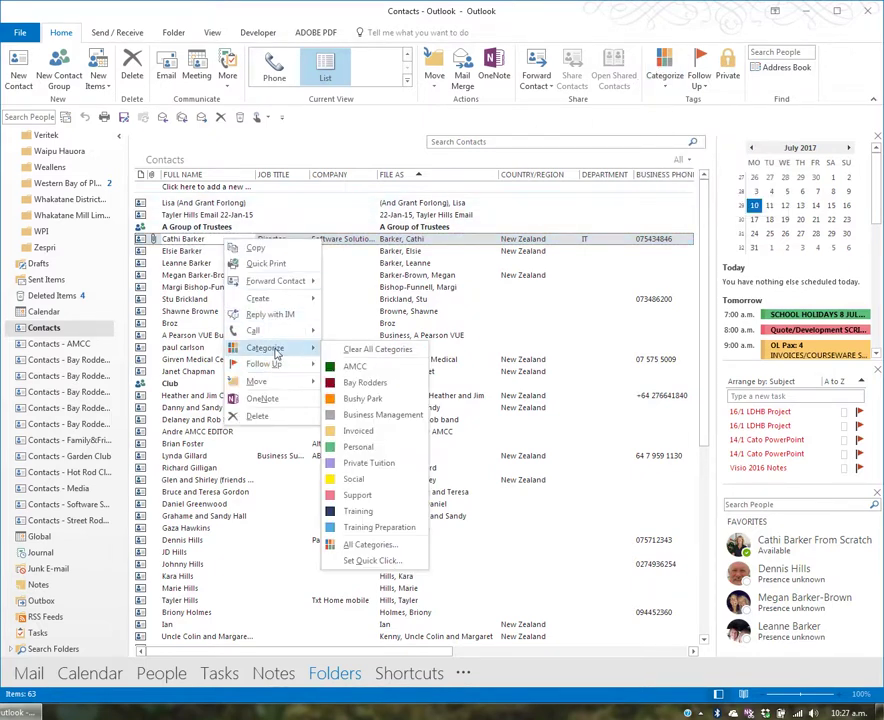
click(375, 546)
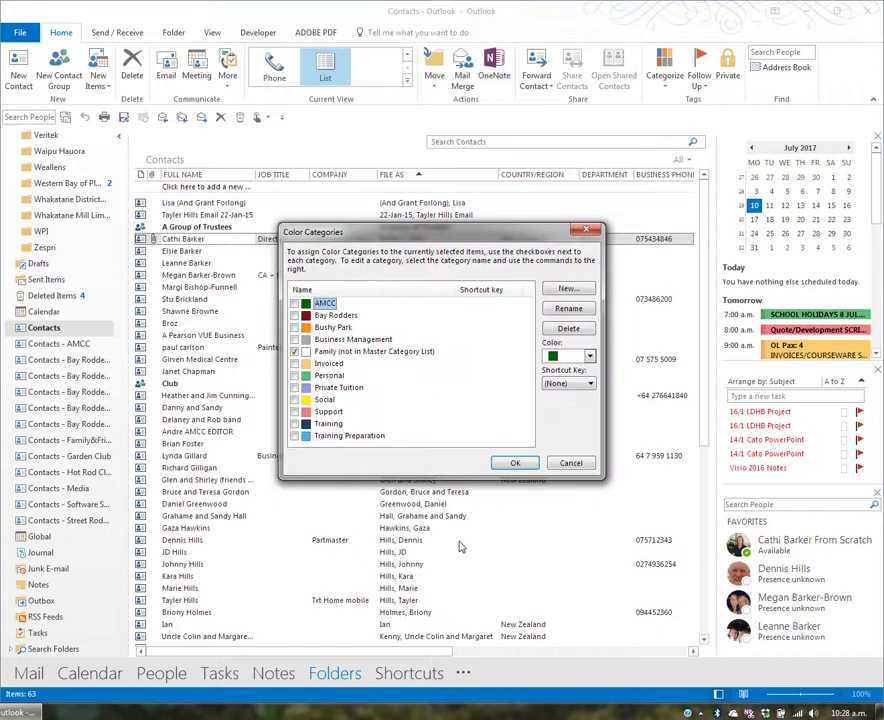
Step: Create a light purple category named Golf Club and assign it to the contact in place of the Family category
click(566, 290)
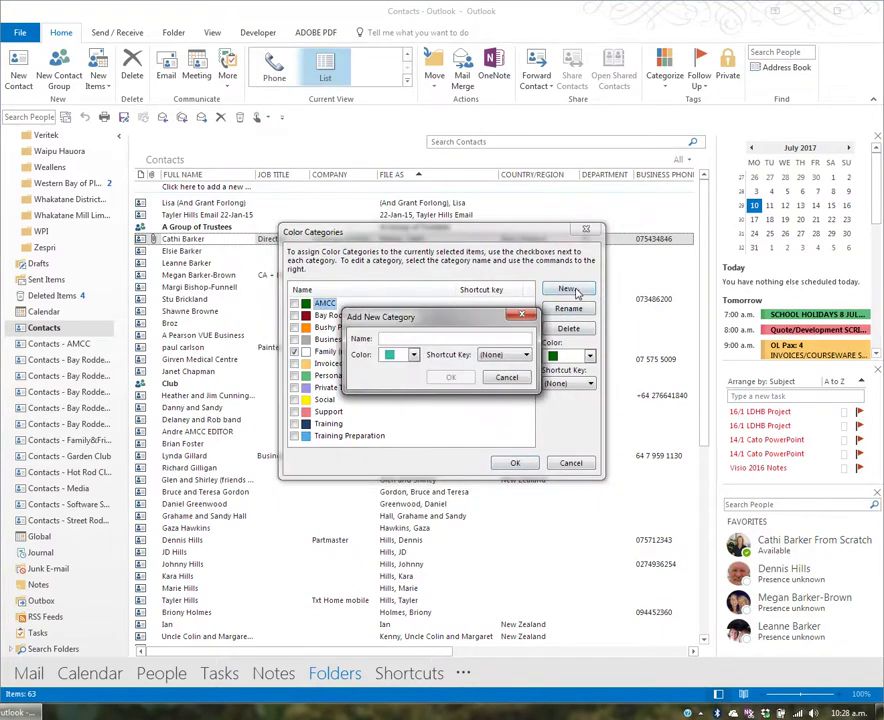
text(Golf)
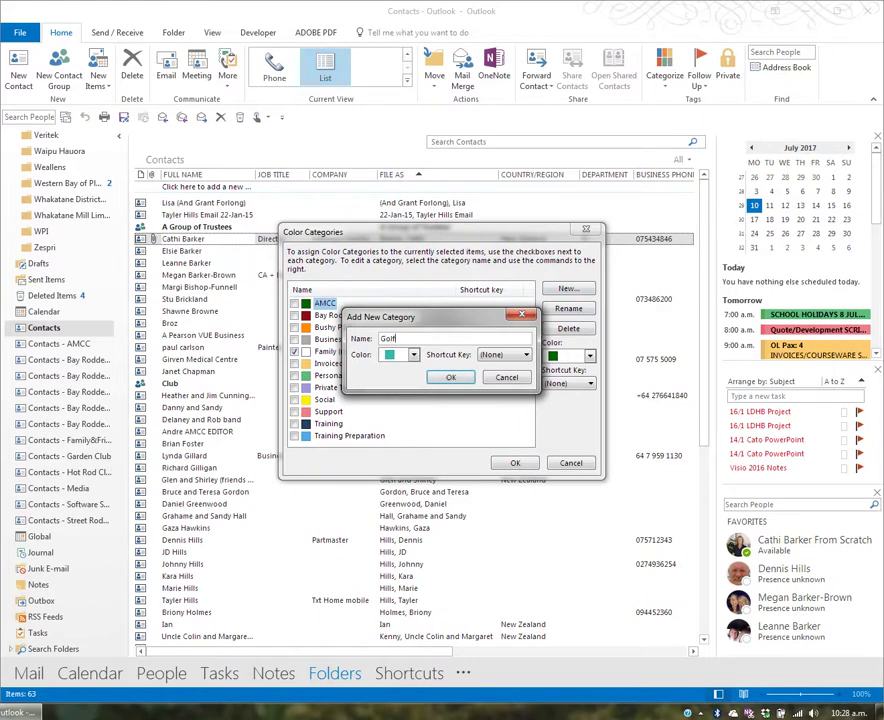
text( Club)
click(413, 355)
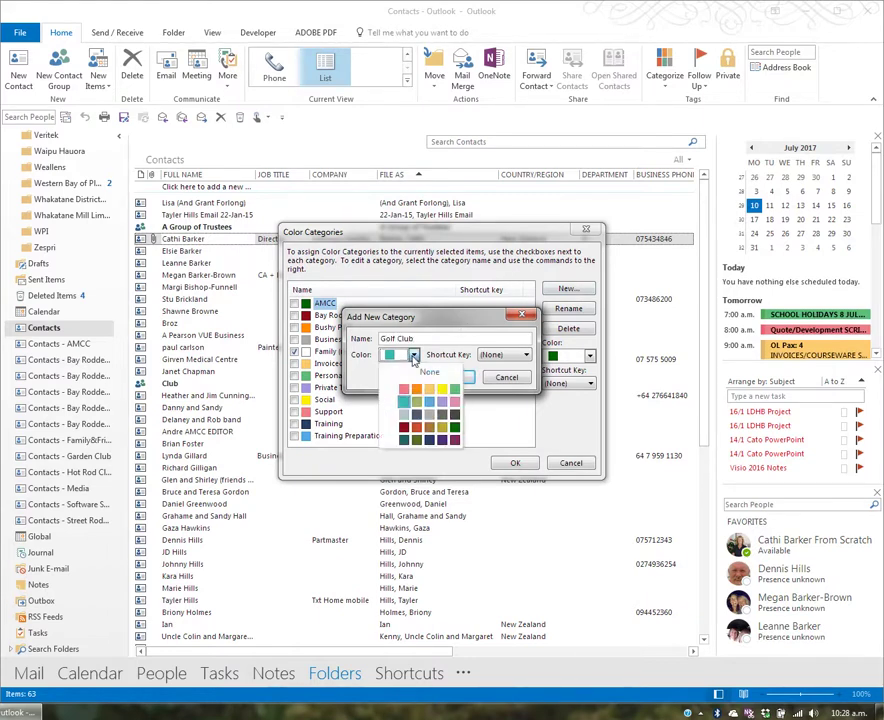
click(443, 404)
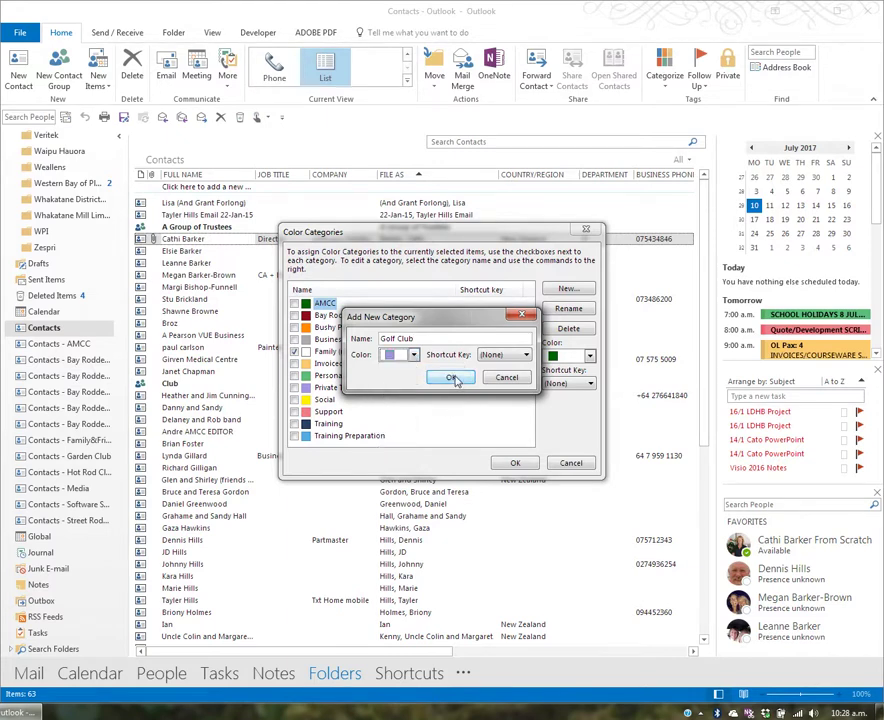
click(466, 377)
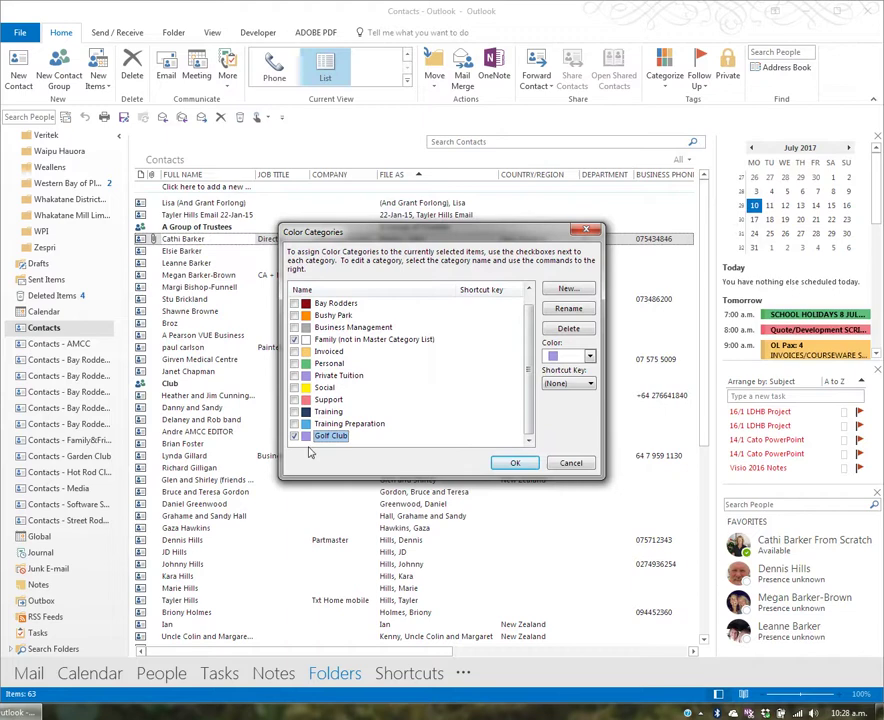
click(294, 339)
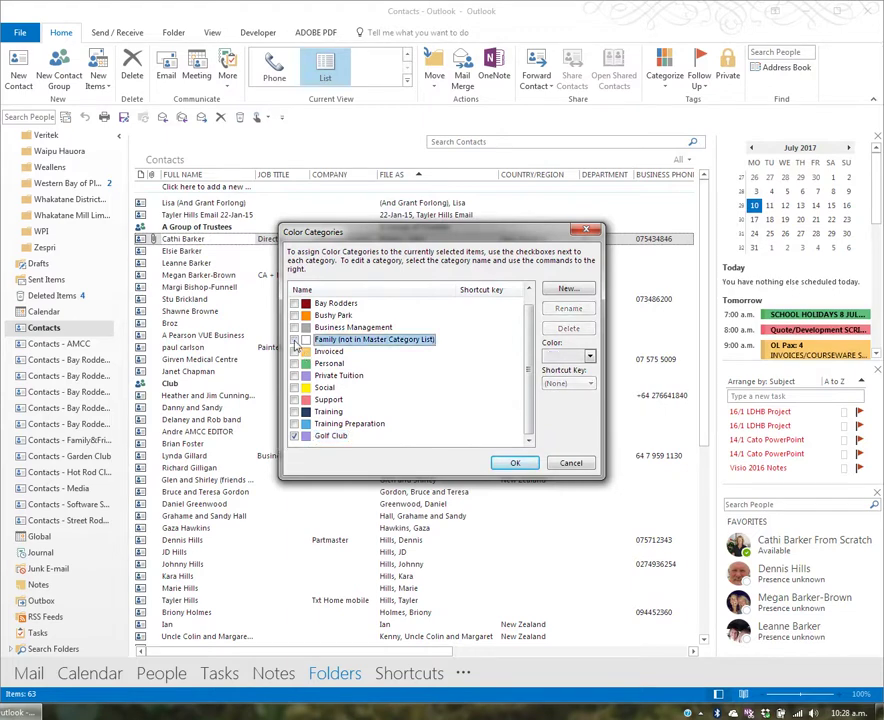
click(514, 463)
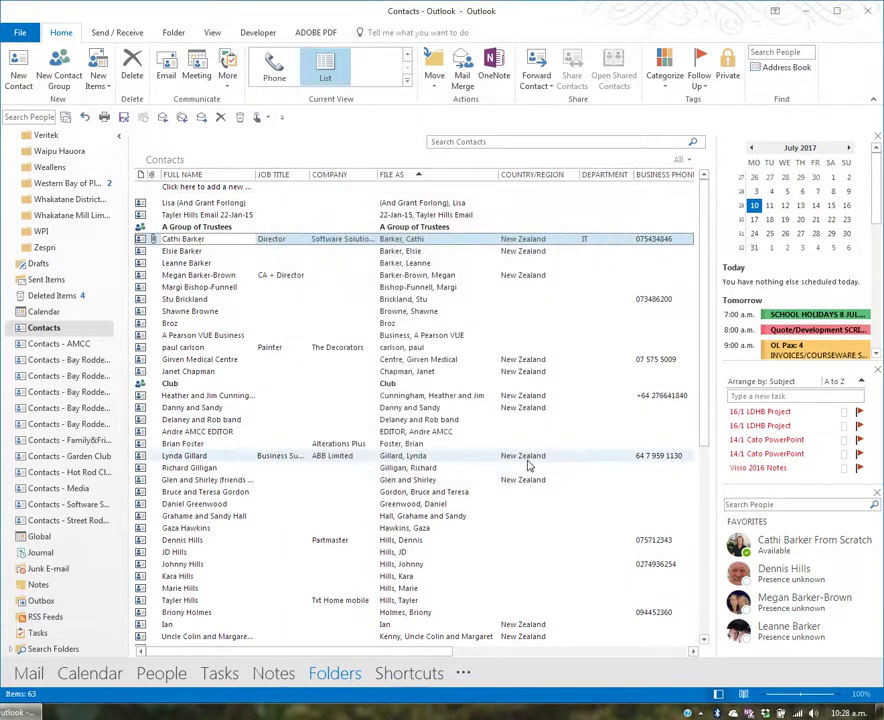
Step: Assign the Golf Club category to eight more contacts in the Contacts list at once
click(184, 252)
shift+click(202, 264)
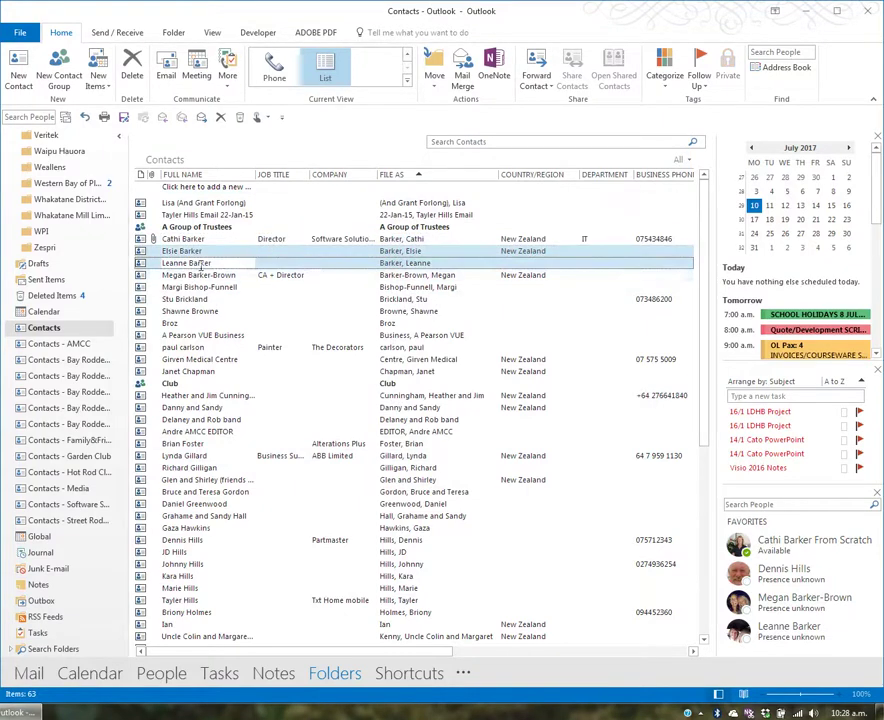
ctrl+click(189, 323)
ctrl+click(188, 443)
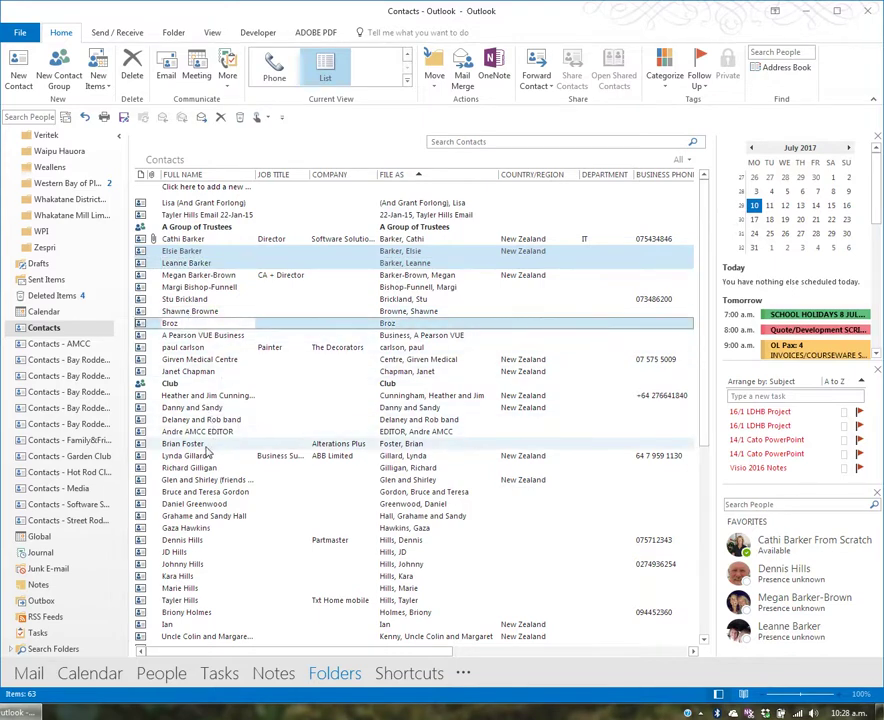
ctrl+click(205, 540)
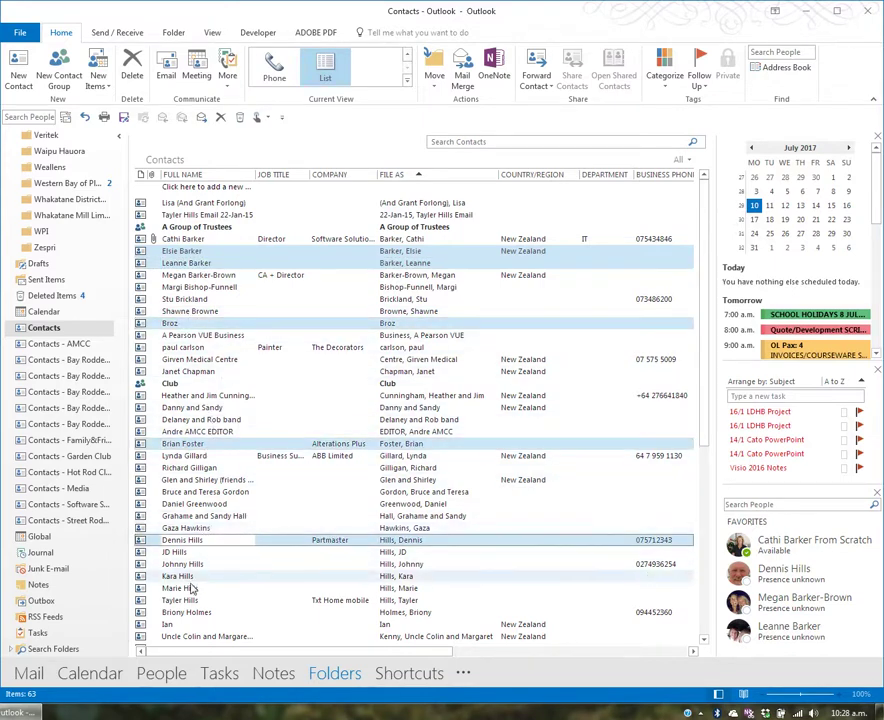
ctrl+click(180, 576)
ctrl+click(185, 588)
ctrl+click(226, 601)
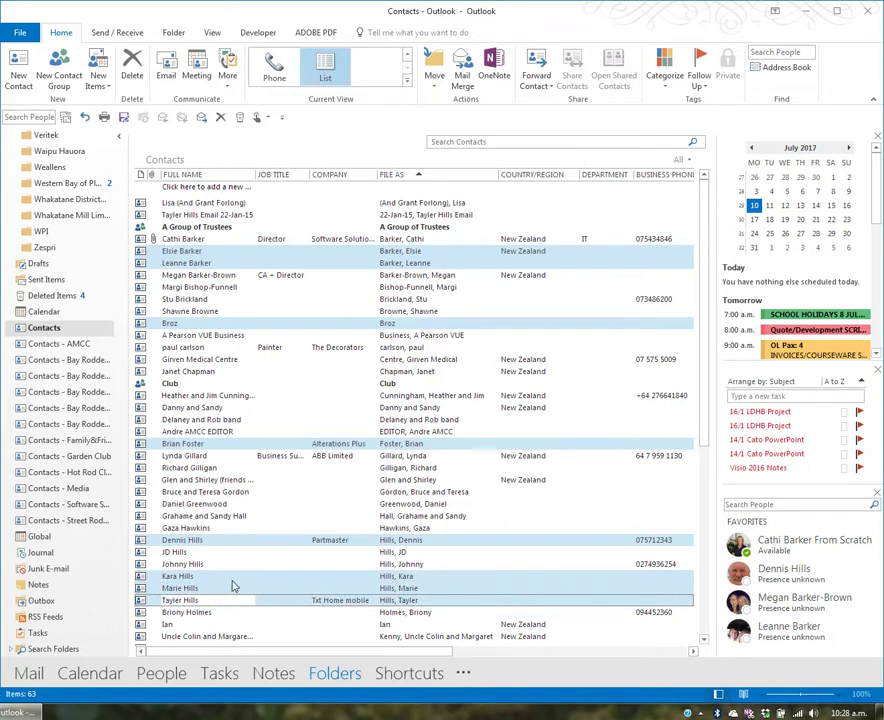
right_click(232, 586)
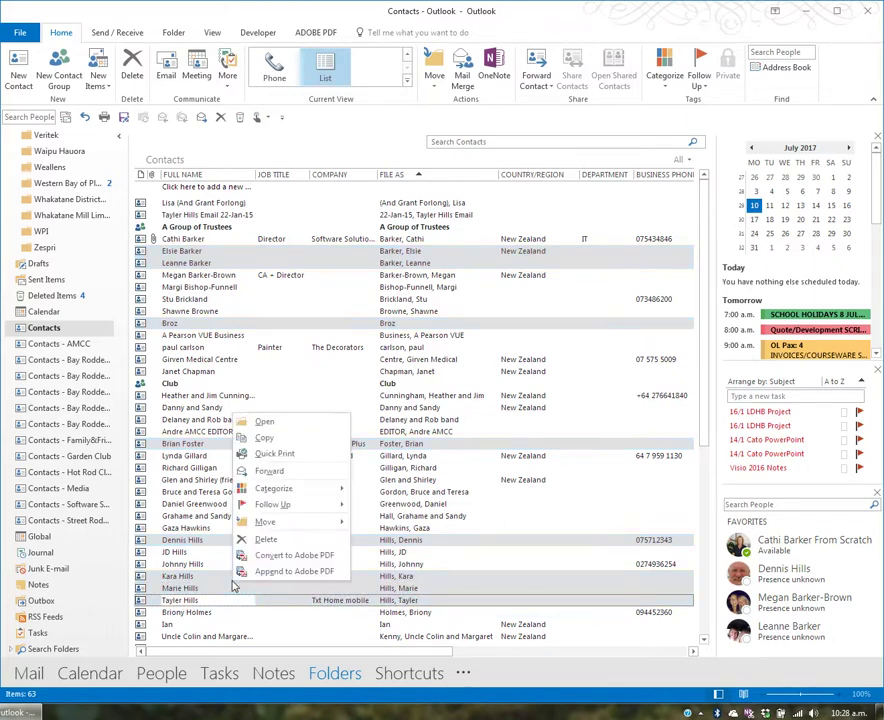
mouse_move(292, 498)
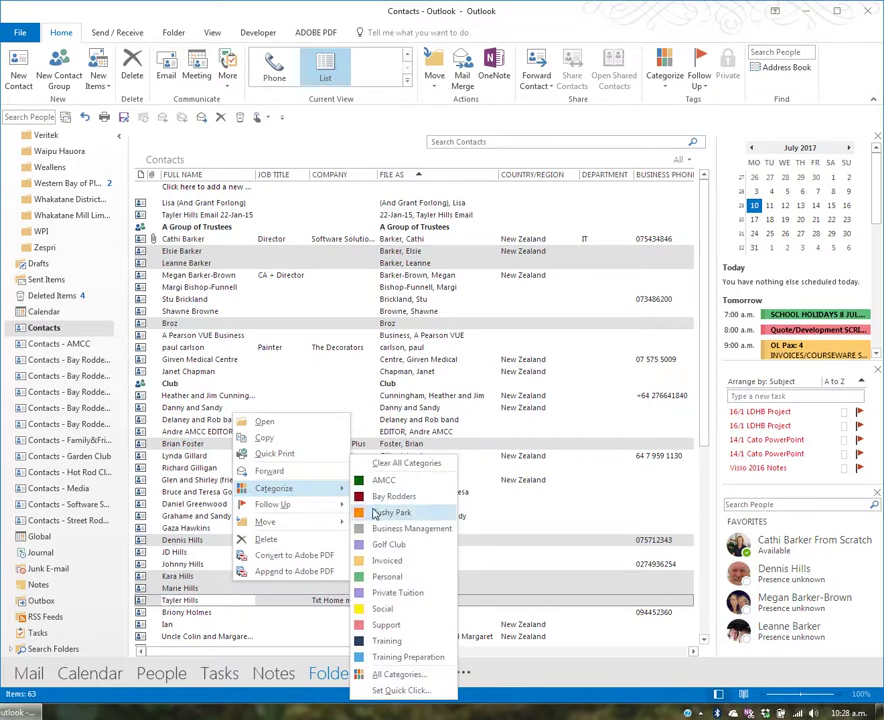
click(397, 546)
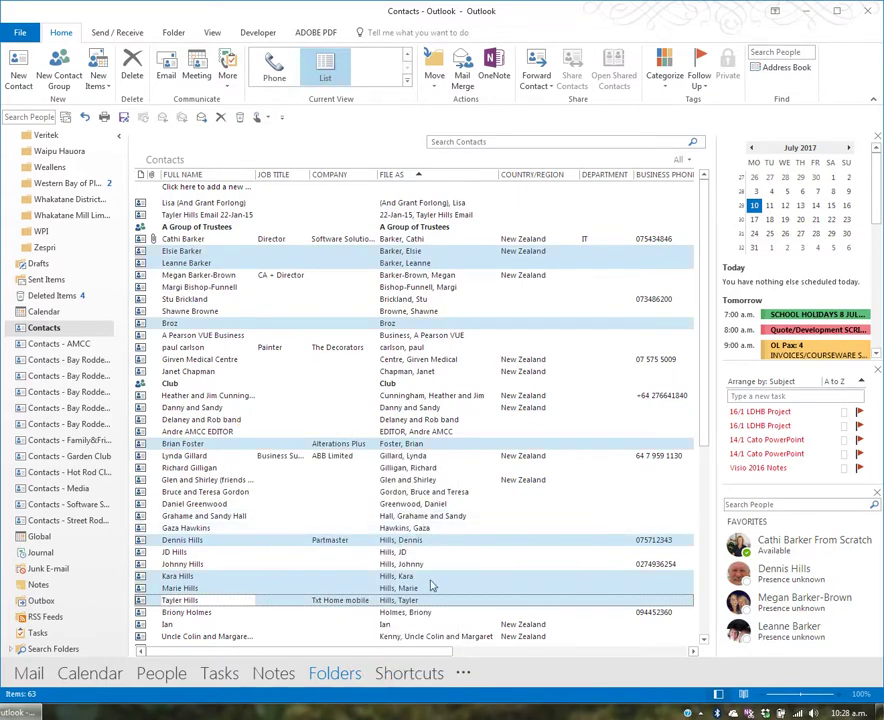
click(330, 565)
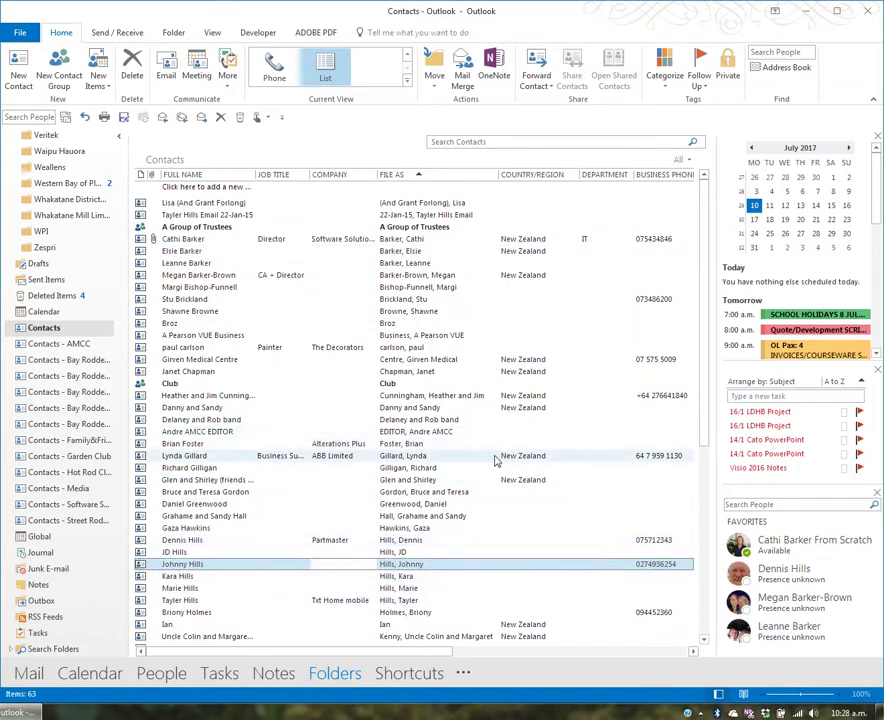
Step: Add the Category column from All Document fields to the columns shown in the Contacts list
click(212, 33)
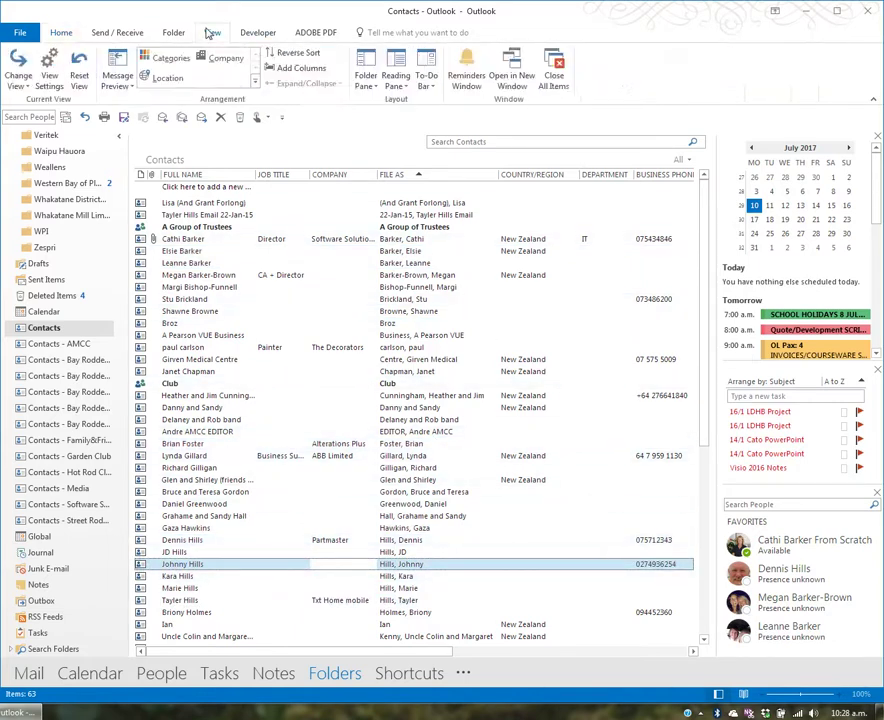
click(303, 68)
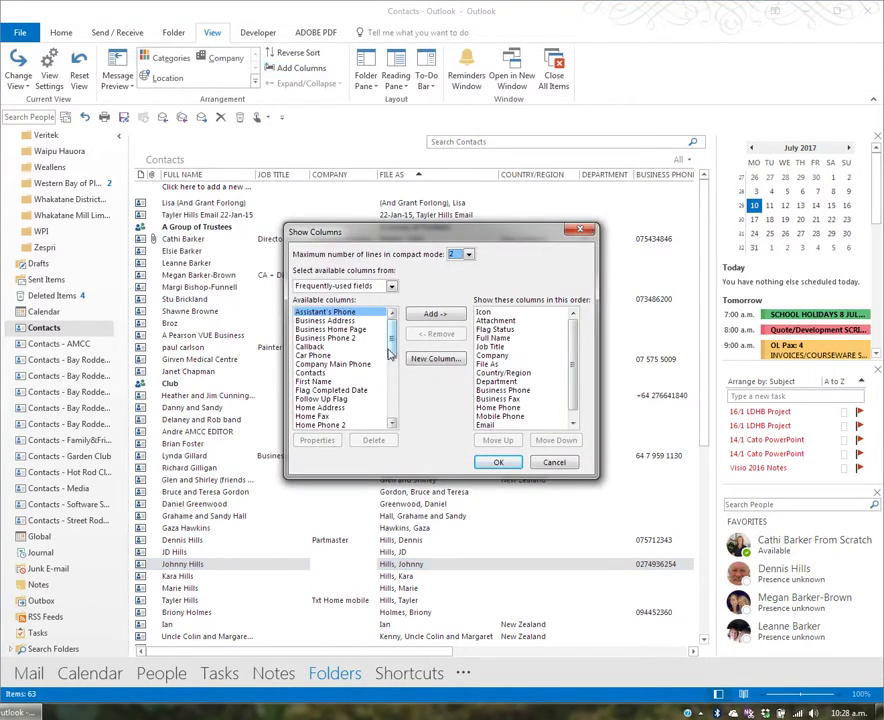
mouse_move(395, 347)
mouse_down()
mouse_move(395, 357)
mouse_move(394, 341)
mouse_up()
click(392, 287)
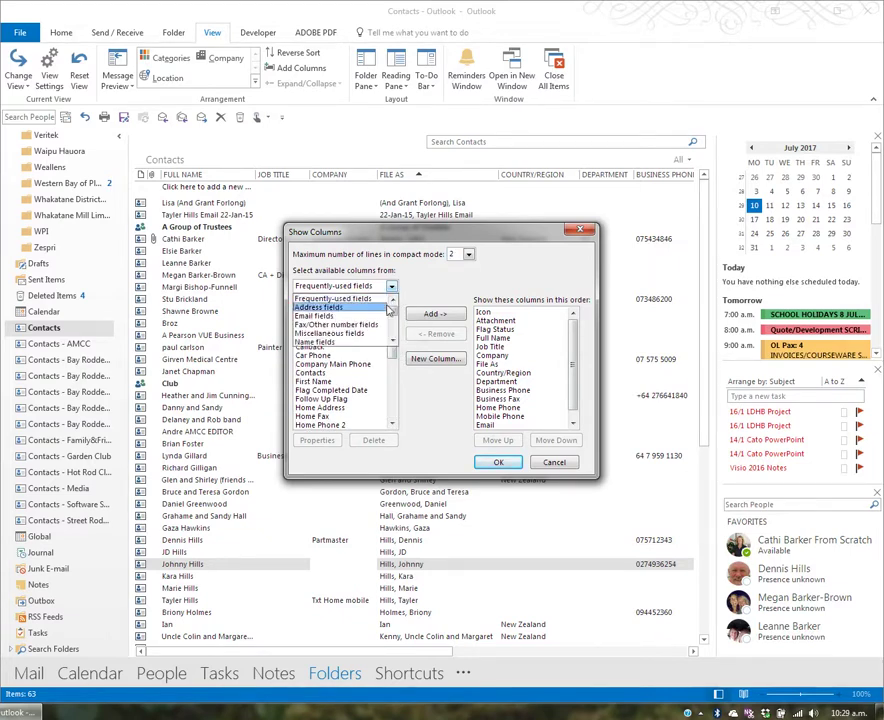
scroll(392, 345, down, 4)
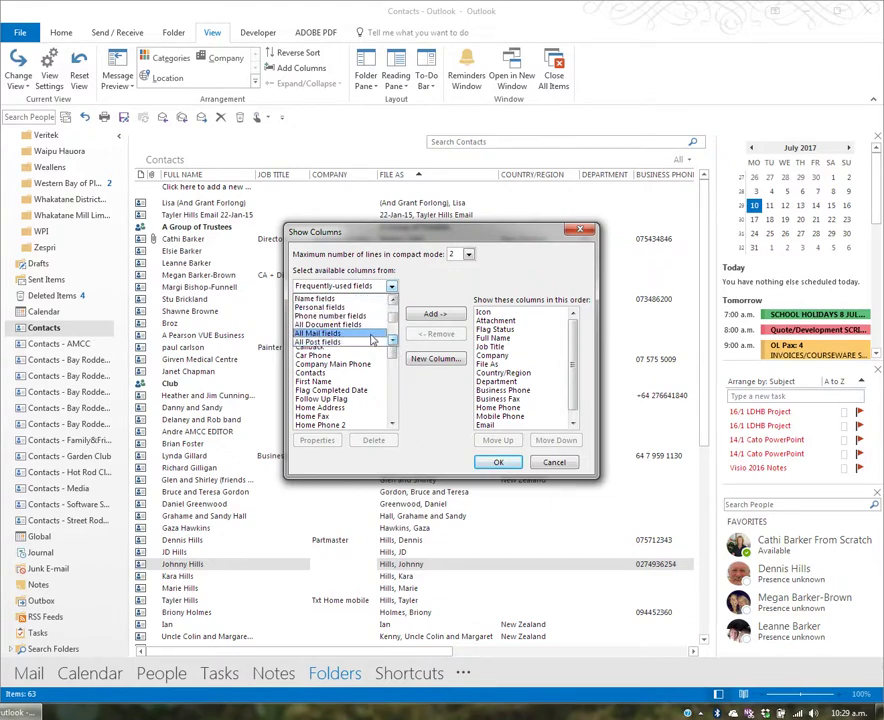
click(370, 333)
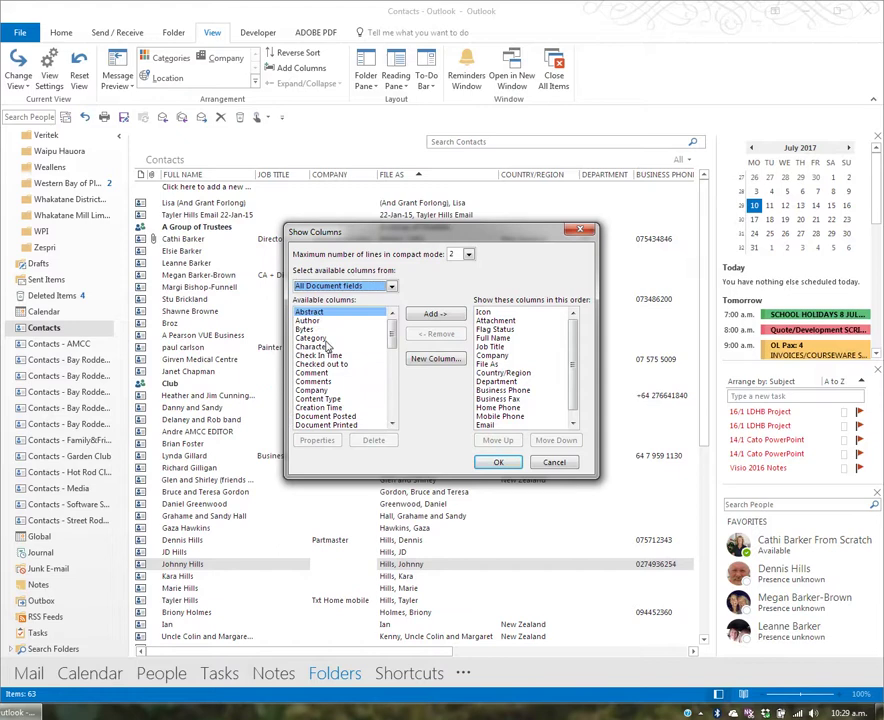
click(321, 337)
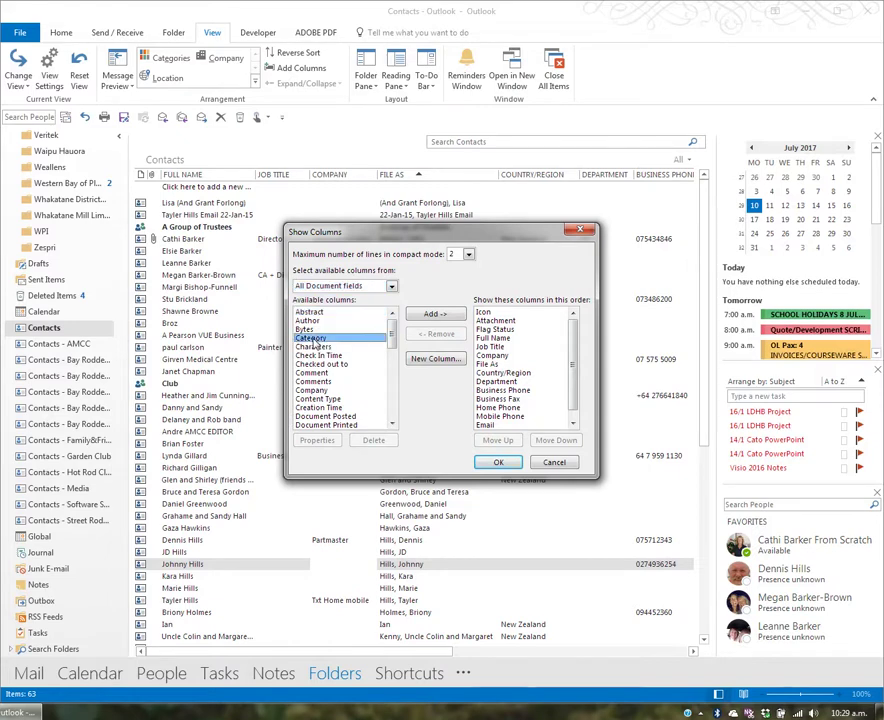
click(429, 316)
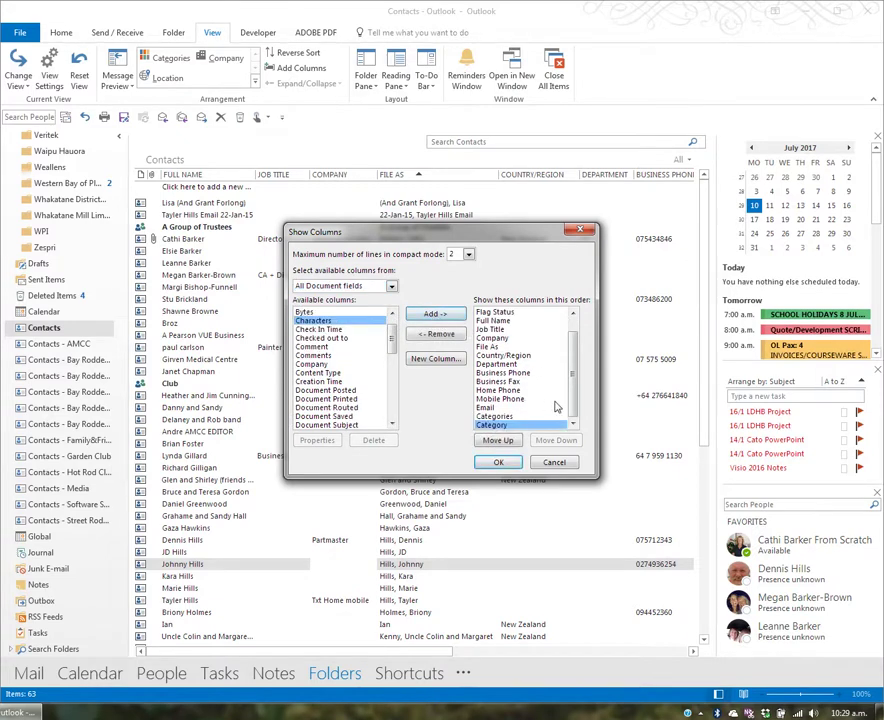
Step: Move the Category column to the very start of the column order and apply the column settings
click(499, 440)
click(499, 440)
click(499, 440)
click(499, 440)
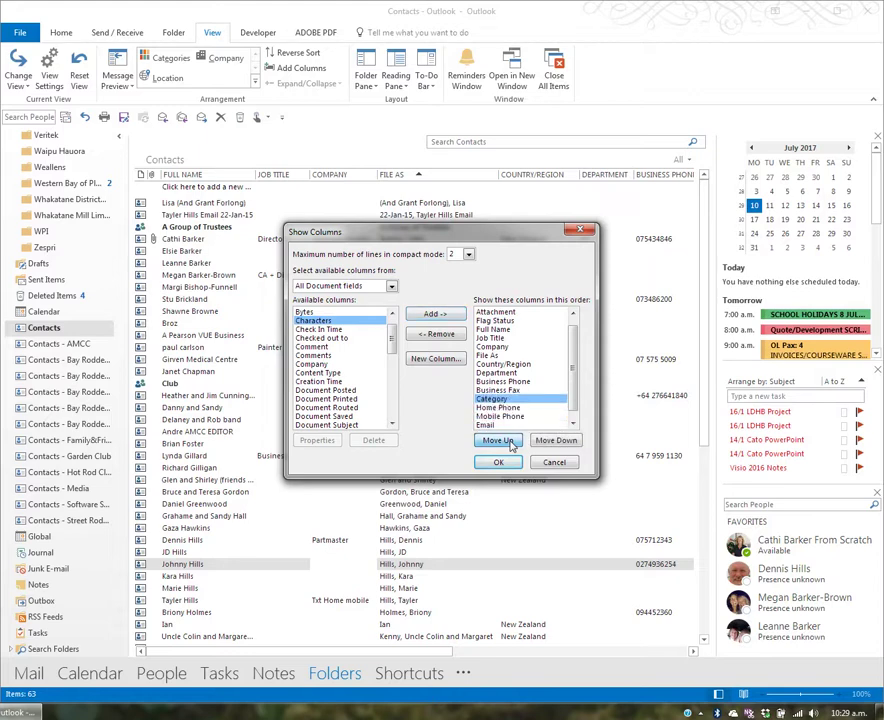
click(499, 440)
click(499, 440)
click(499, 440)
click(510, 442)
click(510, 442)
click(510, 442)
click(510, 442)
click(510, 442)
click(510, 442)
click(510, 442)
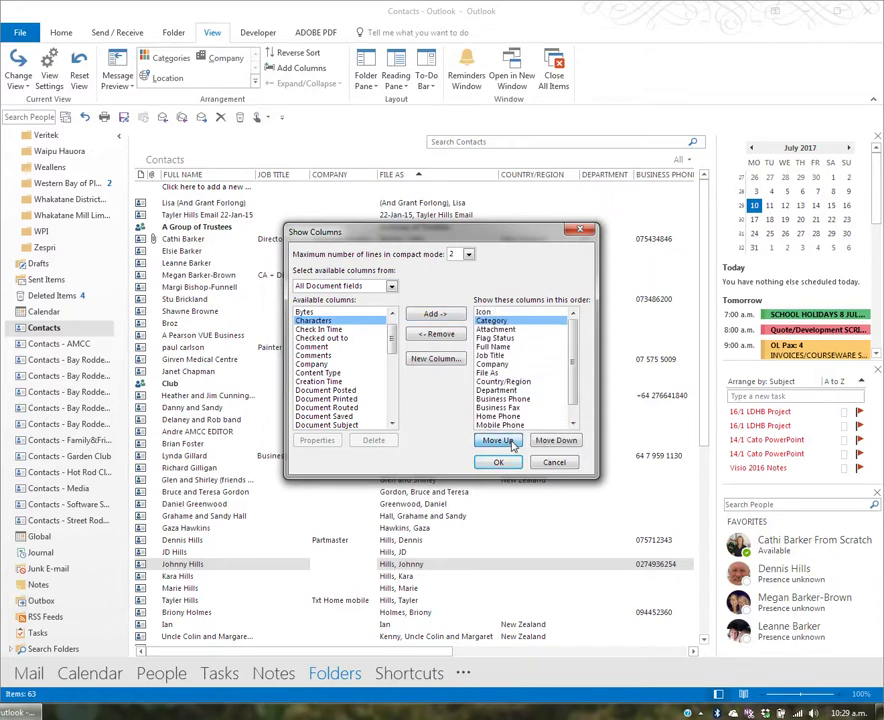
click(510, 442)
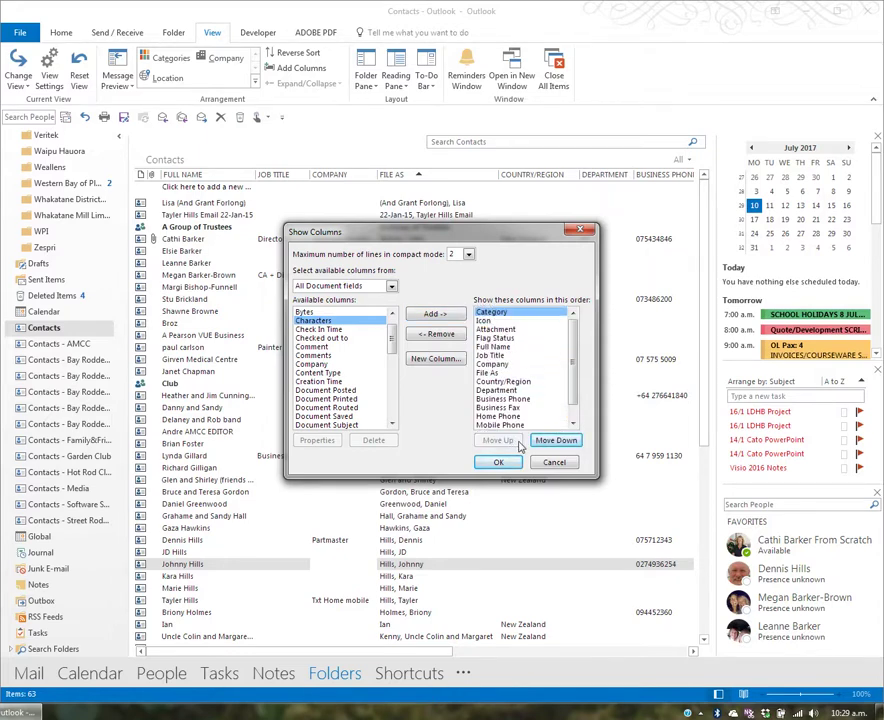
click(505, 463)
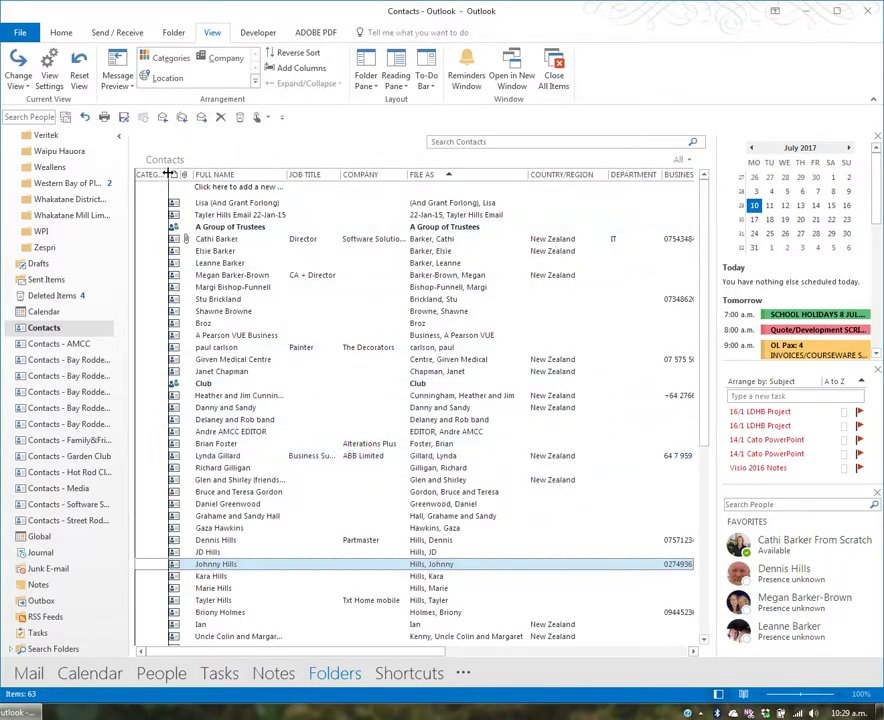
Step: Widen the Category column to fit its heading and check its entries throughout the contact list
drag(168, 174, 184, 174)
scroll(275, 407, down, 8)
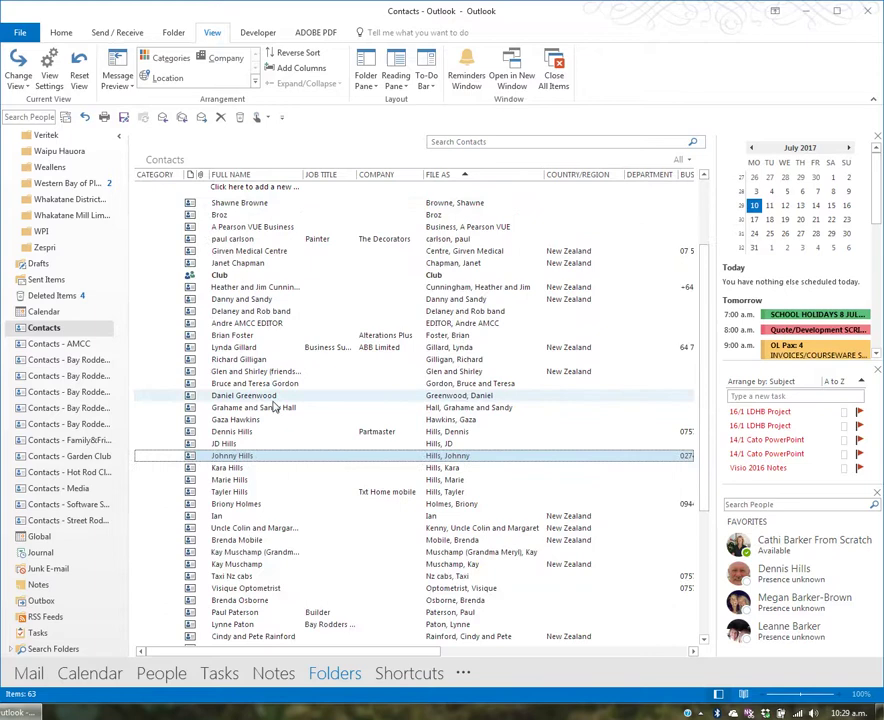
scroll(275, 407, up, 6)
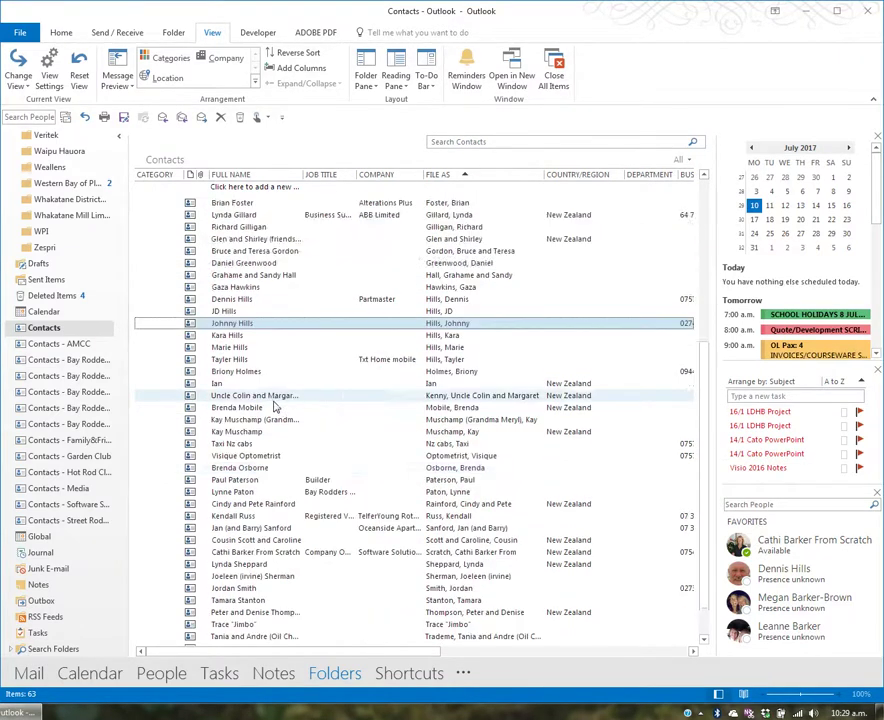
scroll(275, 407, up, 2)
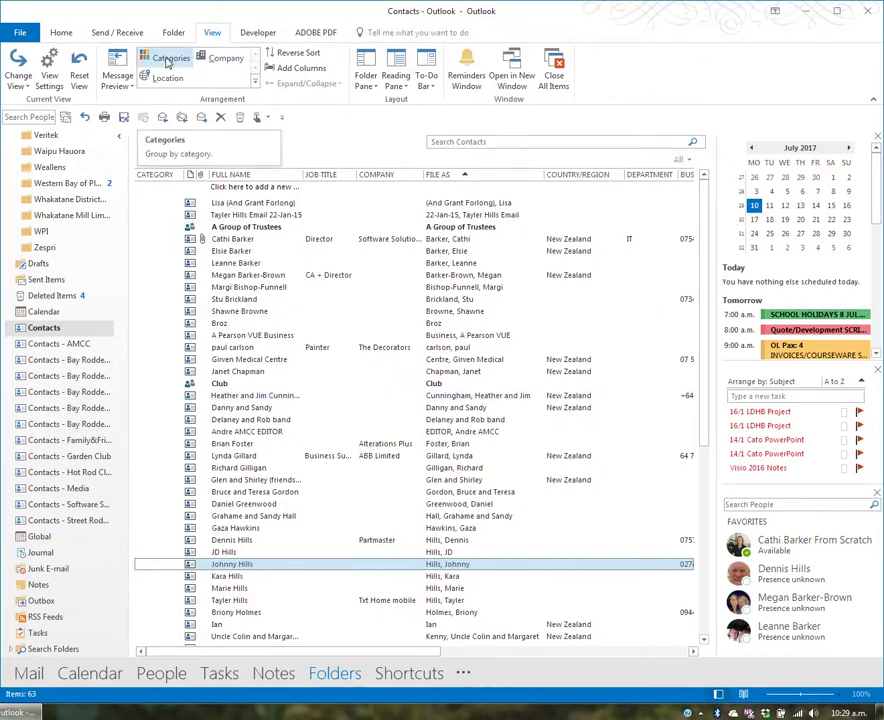
Step: Arrange the contacts in groups by category and examine the Golf Club group
click(168, 62)
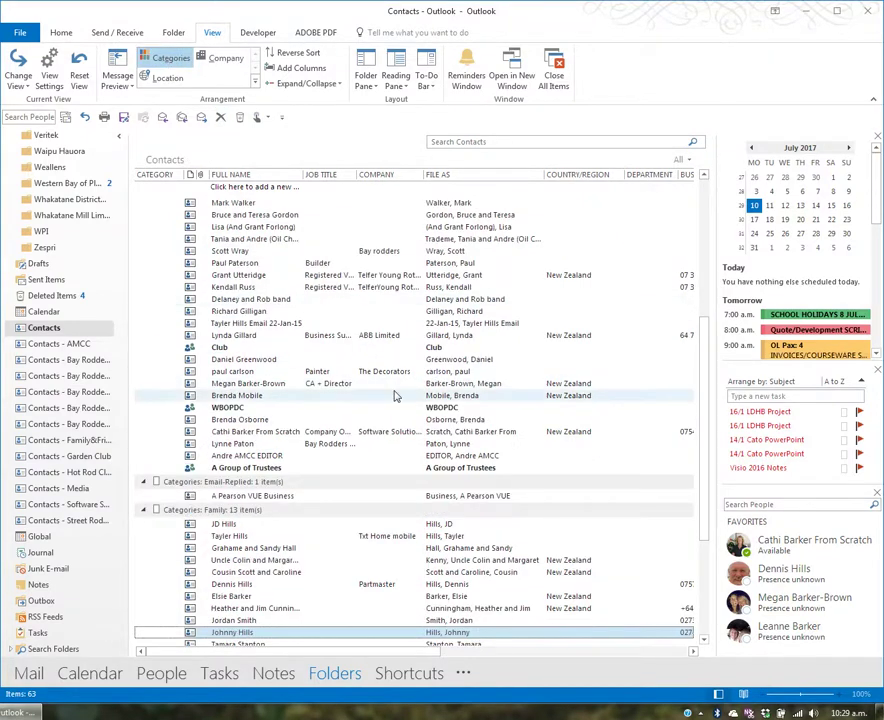
scroll(392, 414, down, 5)
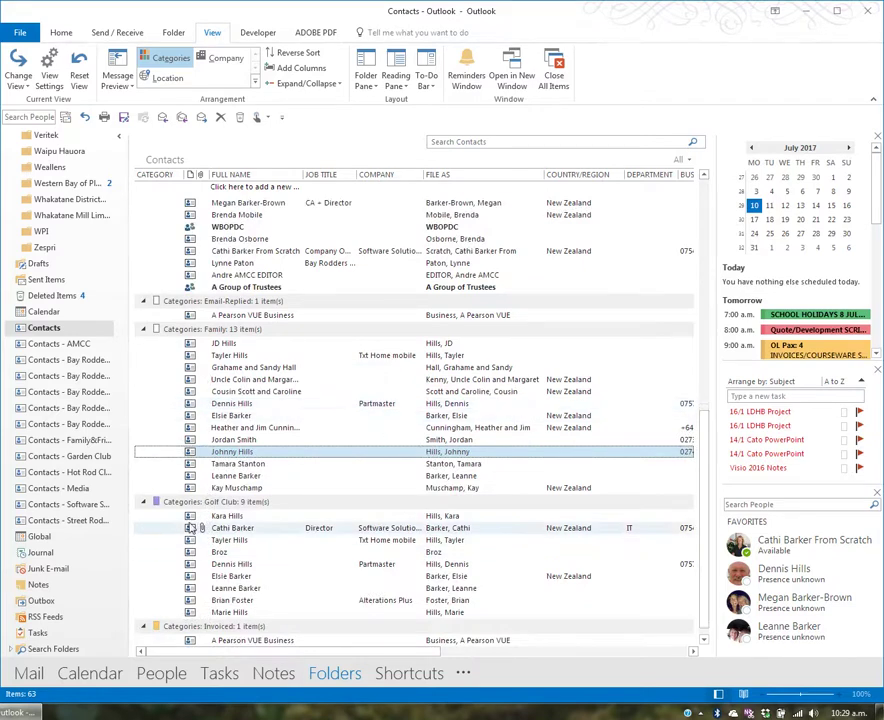
scroll(290, 530, down, 1)
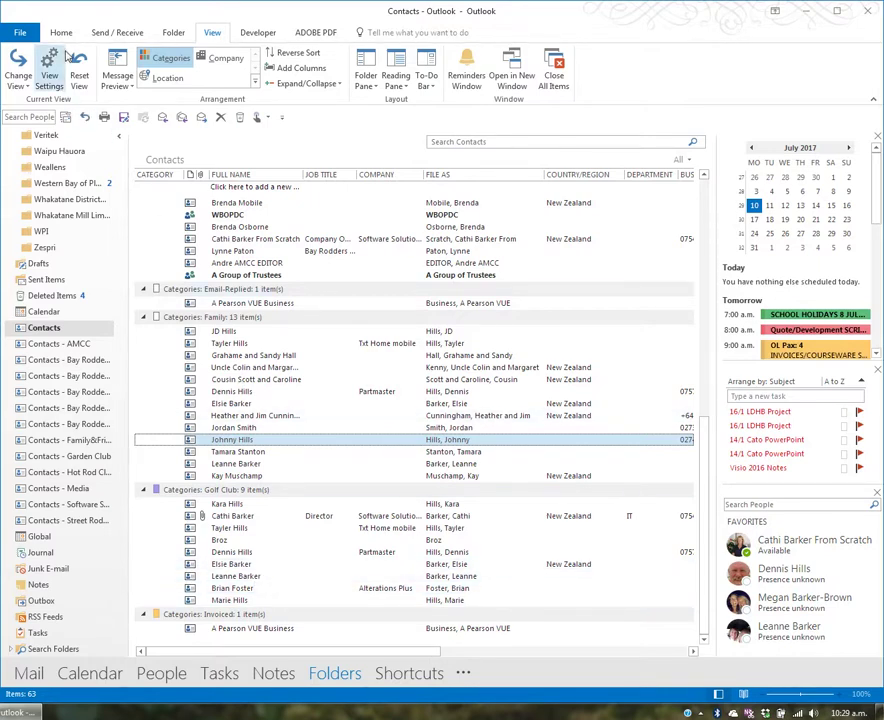
Step: Create an orange category named Gaming Club and assign it to the Director contact alongside Golf Club
right_click(238, 516)
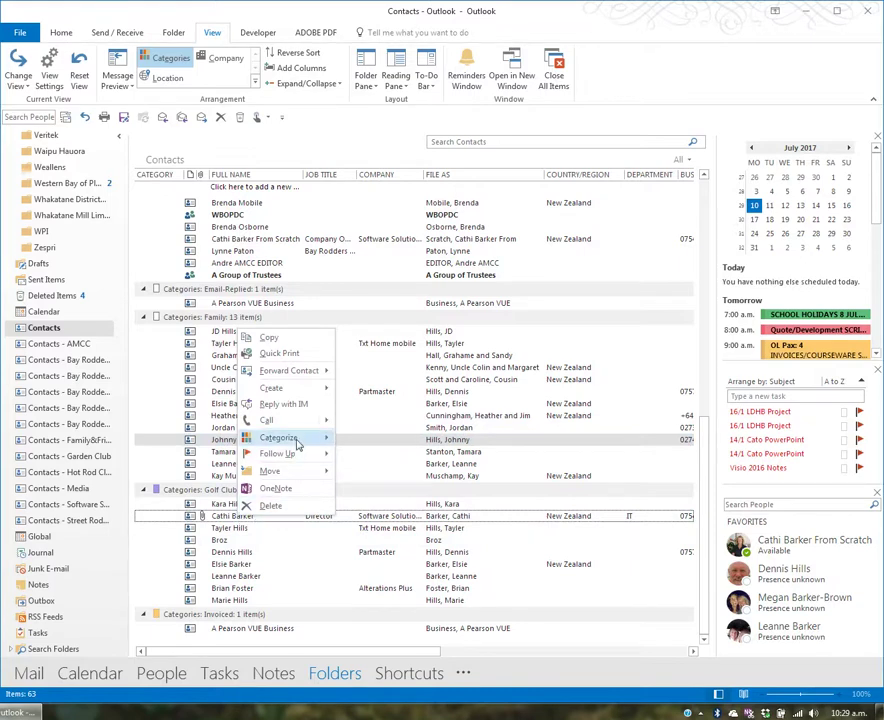
mouse_move(296, 443)
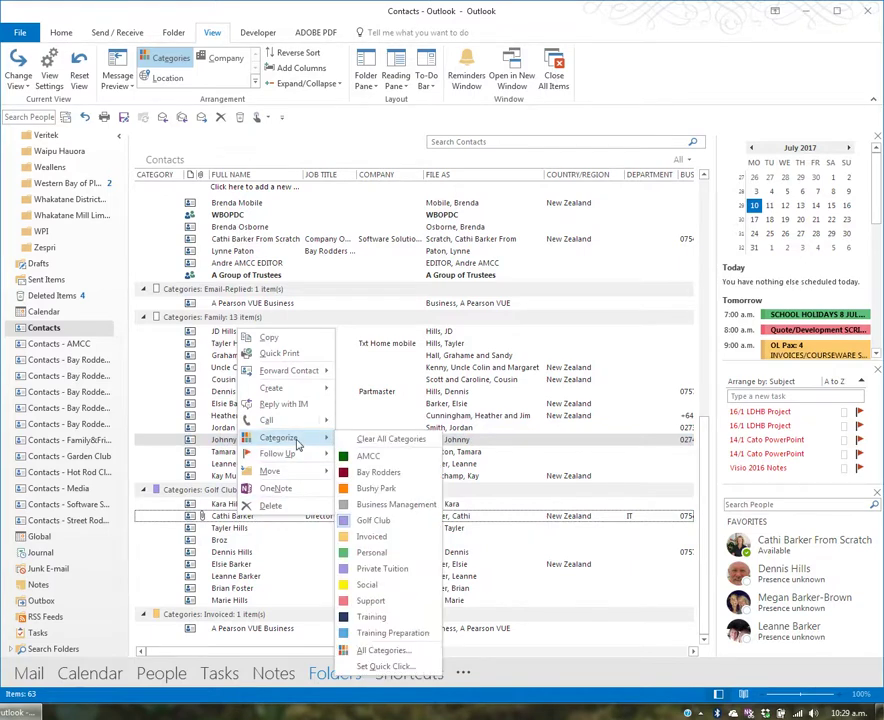
click(392, 649)
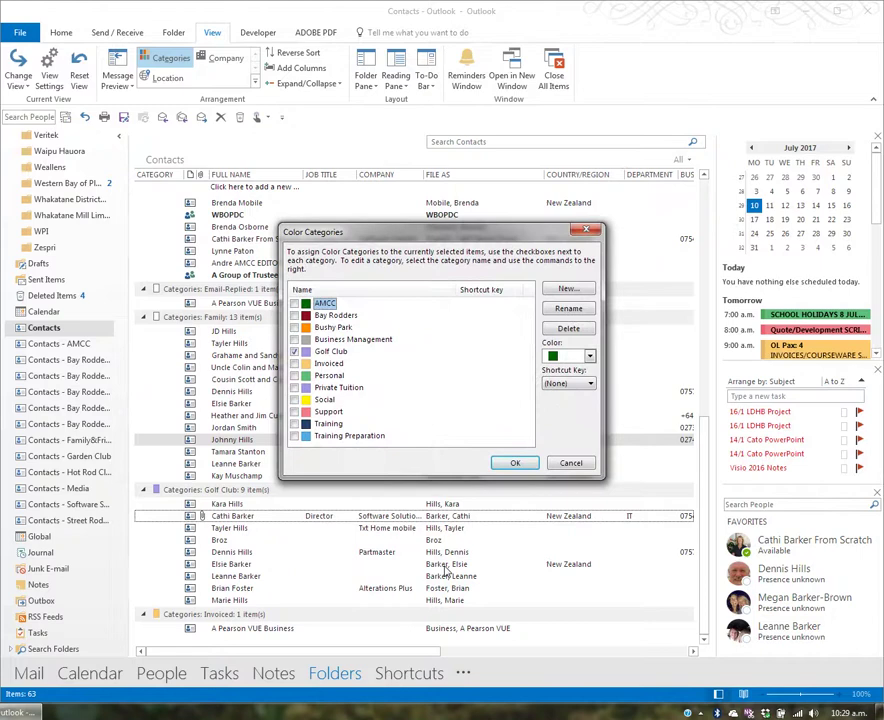
click(569, 290)
text(Gaming Club)
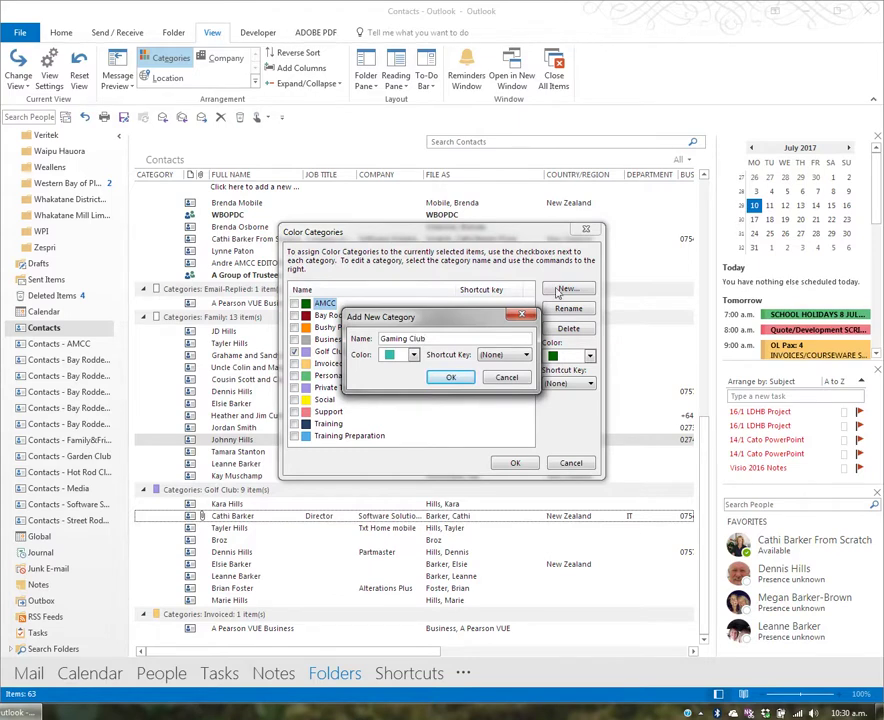
click(413, 355)
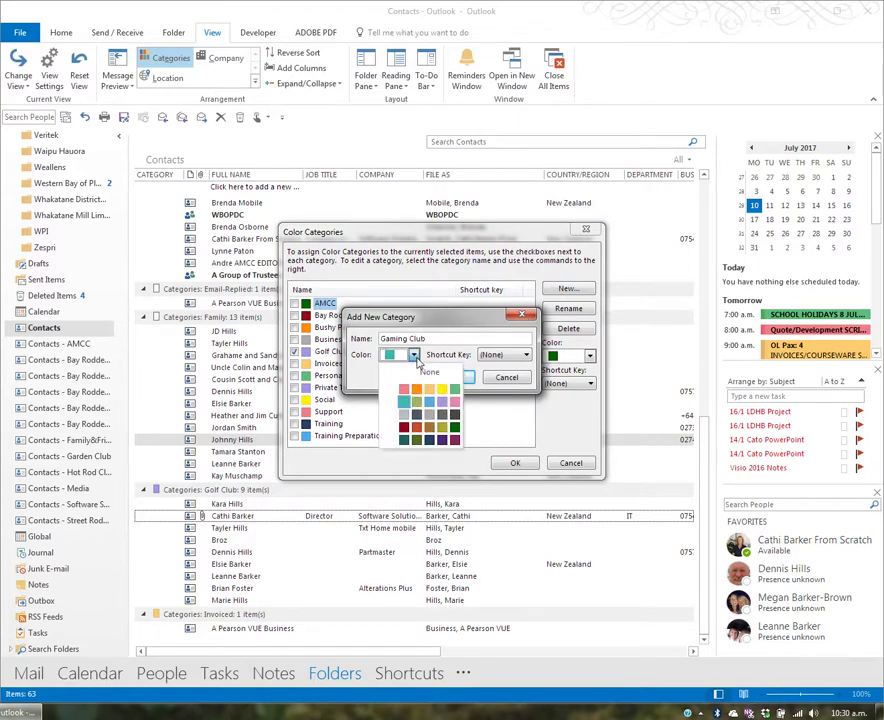
click(415, 390)
click(468, 377)
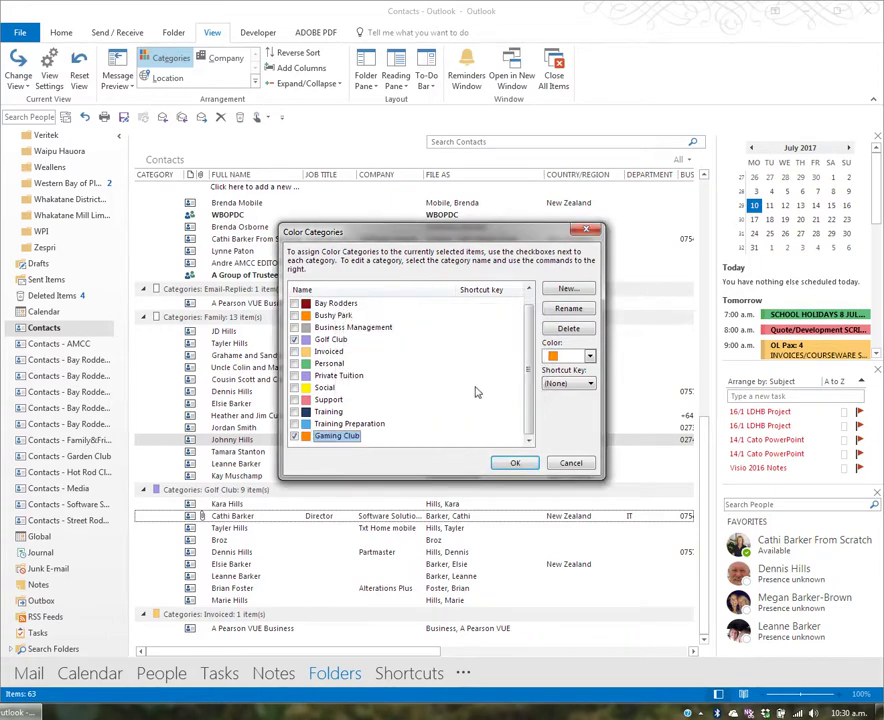
click(504, 465)
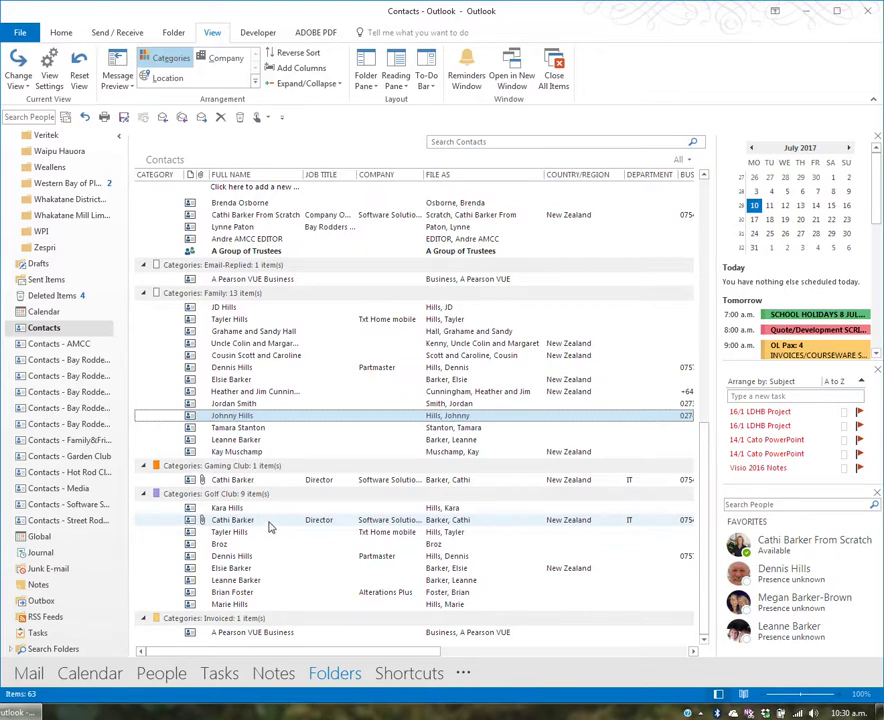
Step: Review the color categories assigned to the whole Gaming Club group, dismiss them, and select the Director contact in the Golf Club group
right_click(255, 467)
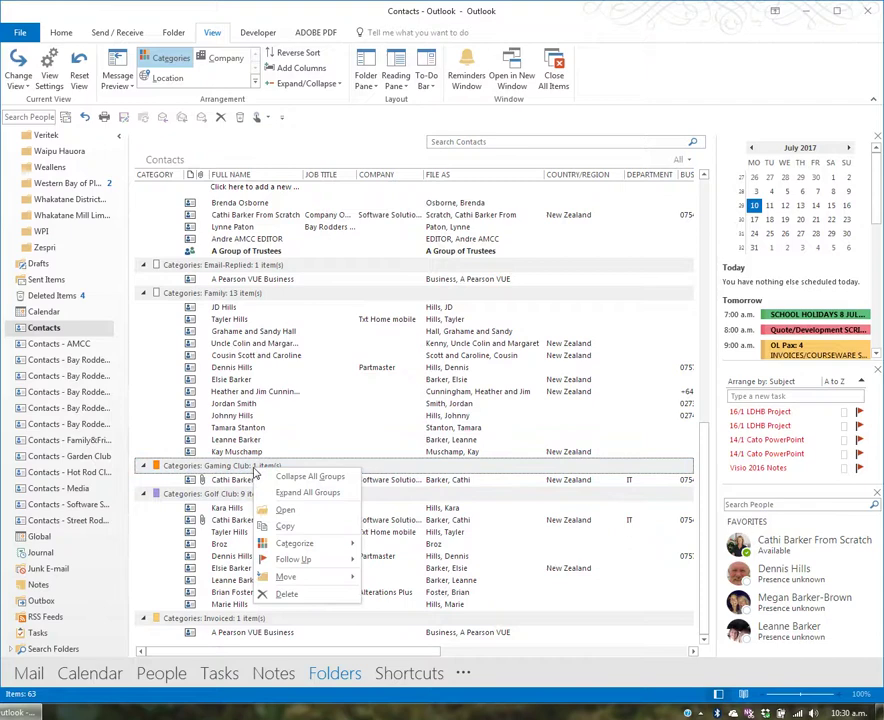
mouse_move(300, 543)
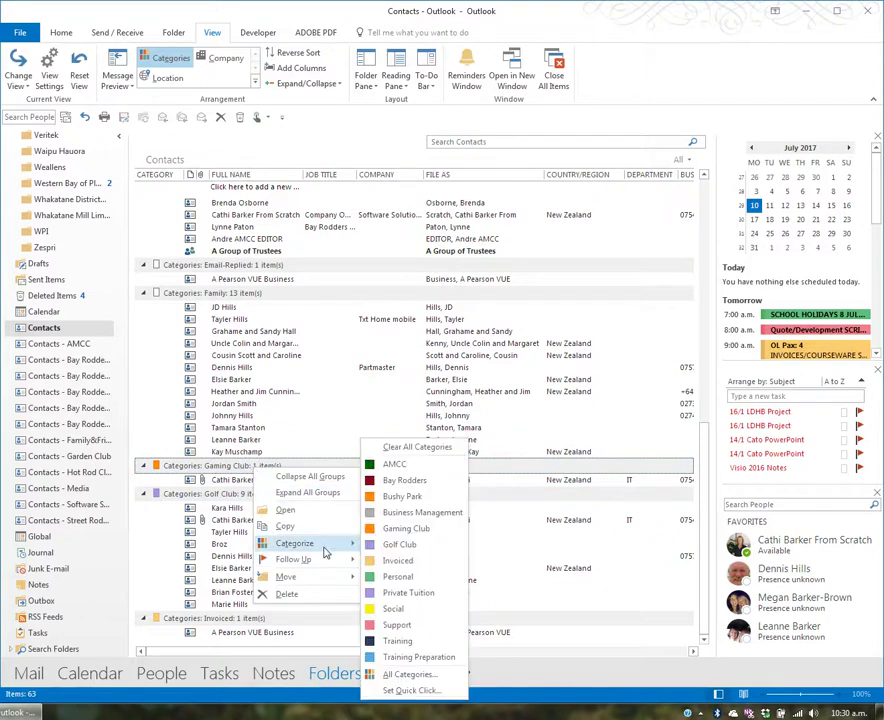
click(449, 675)
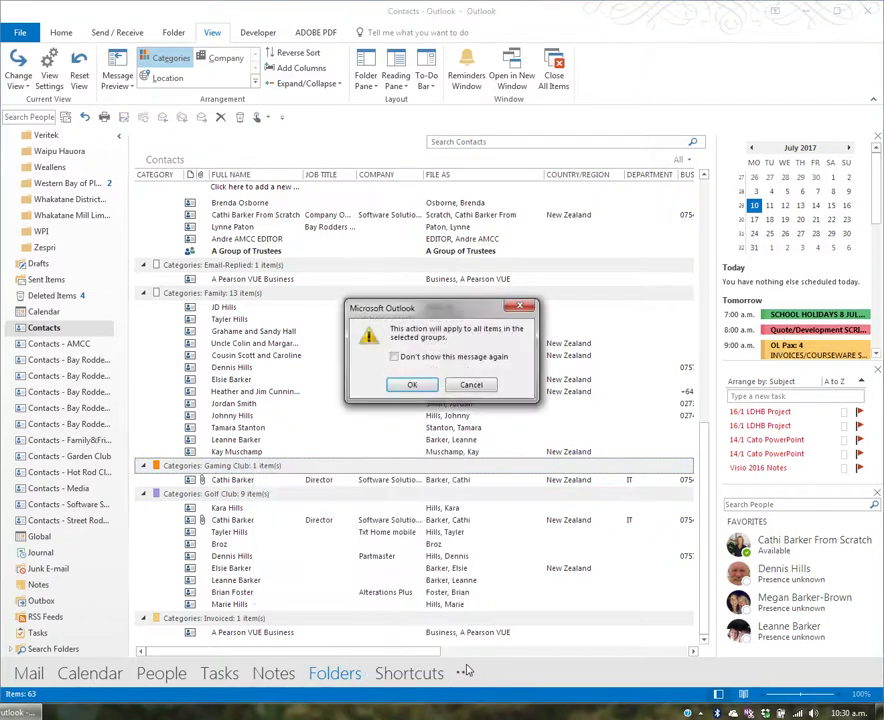
click(413, 388)
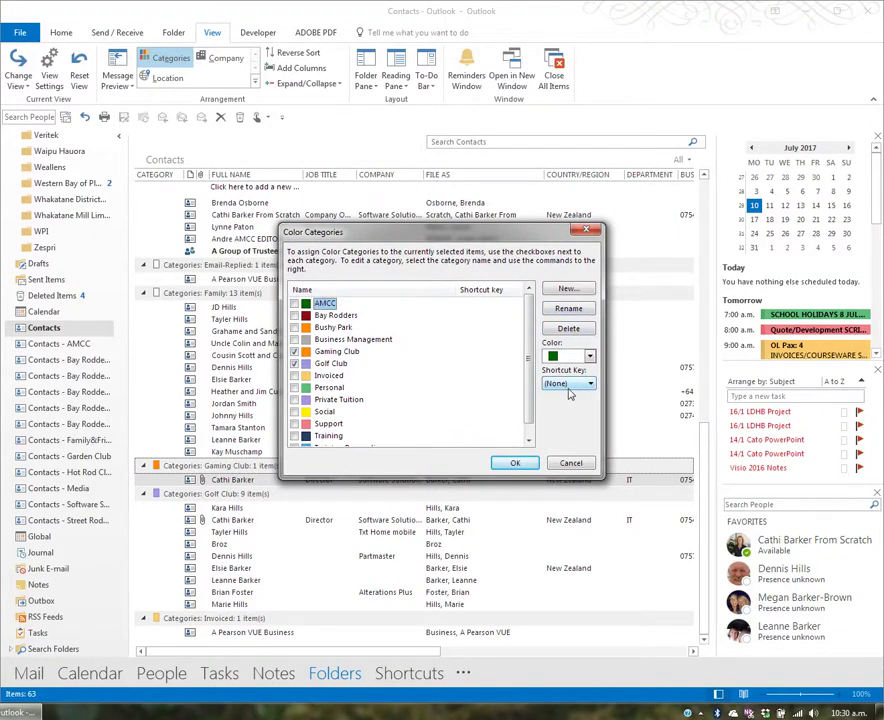
click(570, 463)
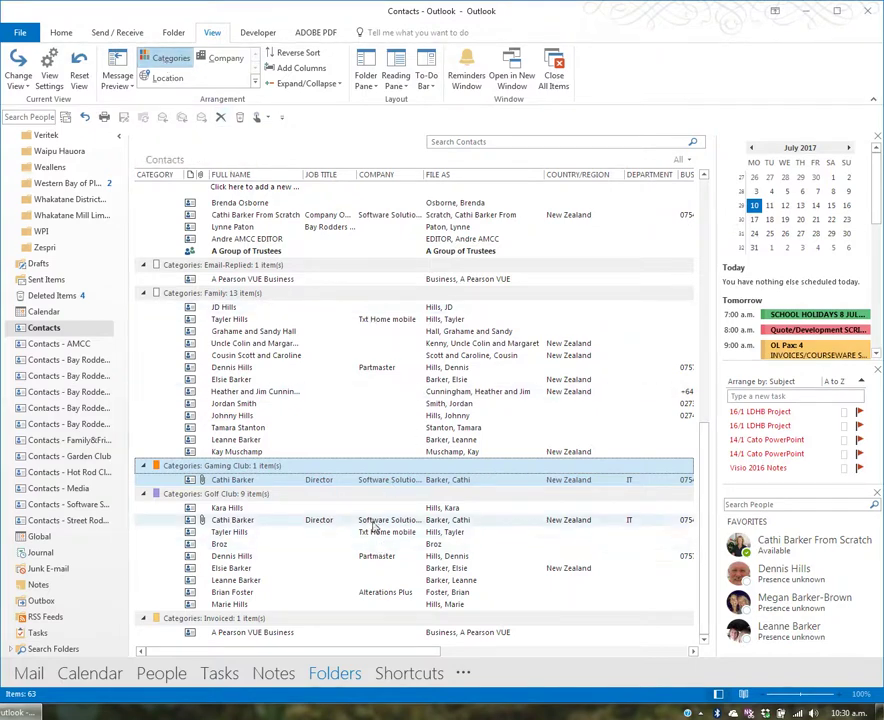
click(405, 520)
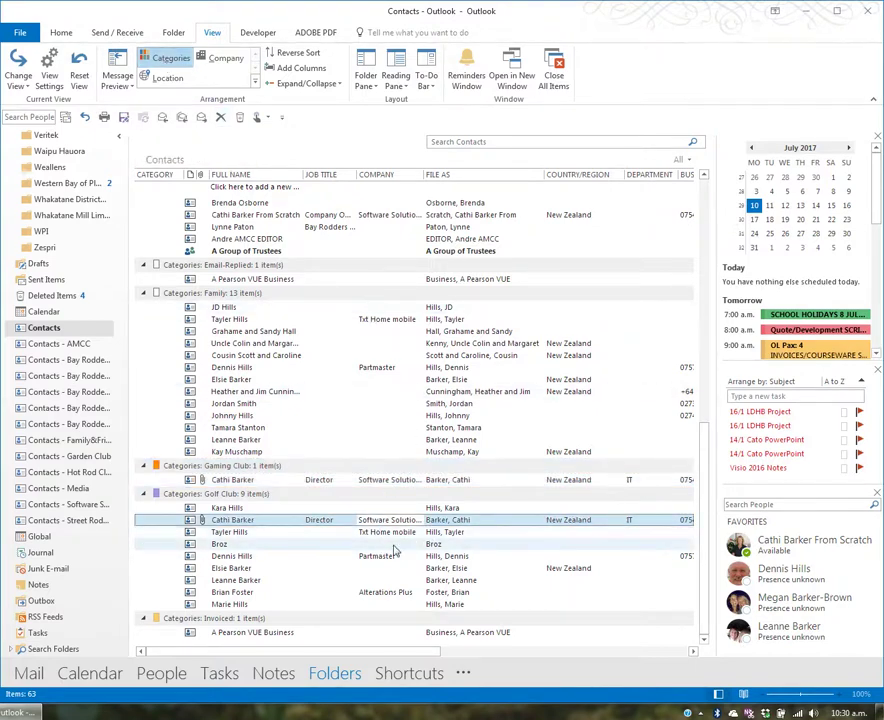